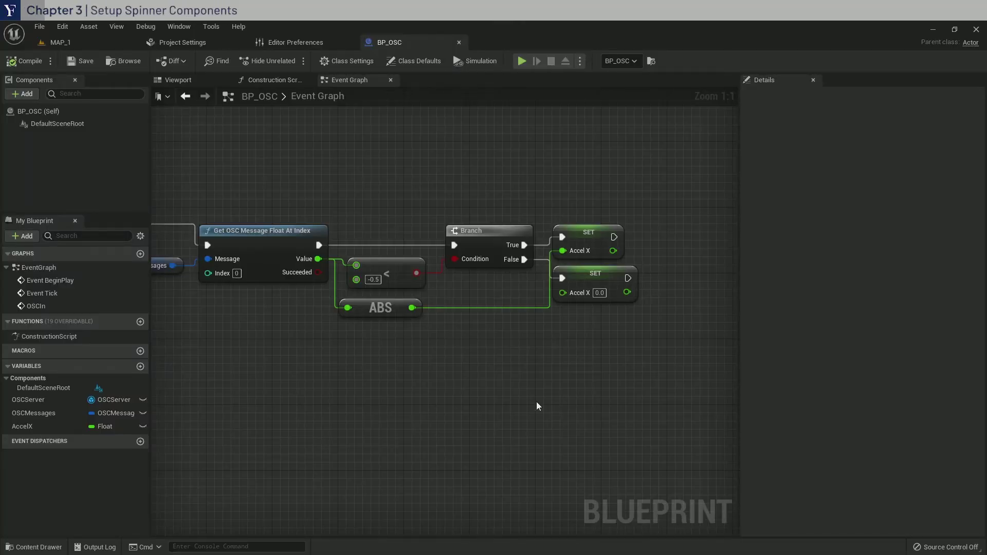
# Assign MI_White as SM_Arm1's Element 0 material
pyautogui.click(85, 41)
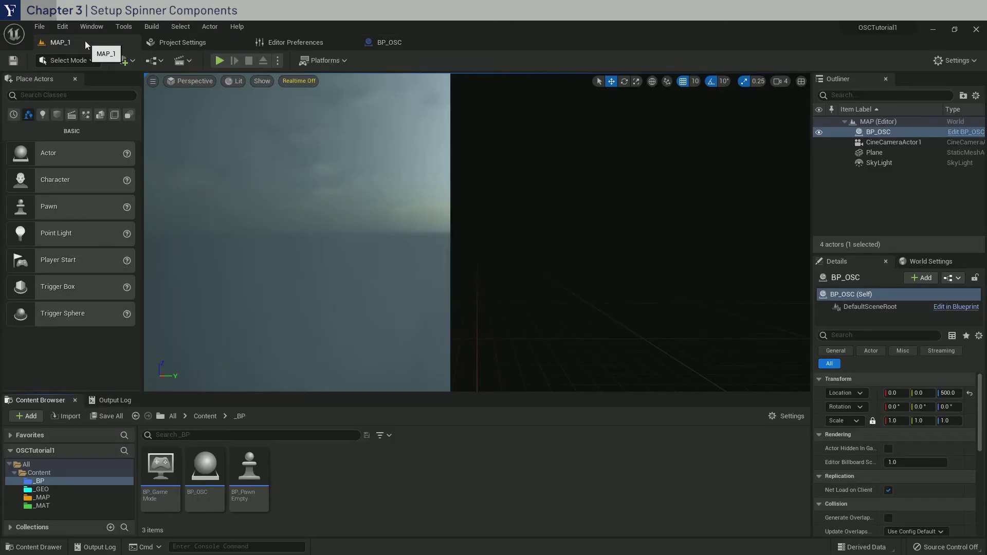
pyautogui.click(100, 487)
pyautogui.doubleClick(160, 476)
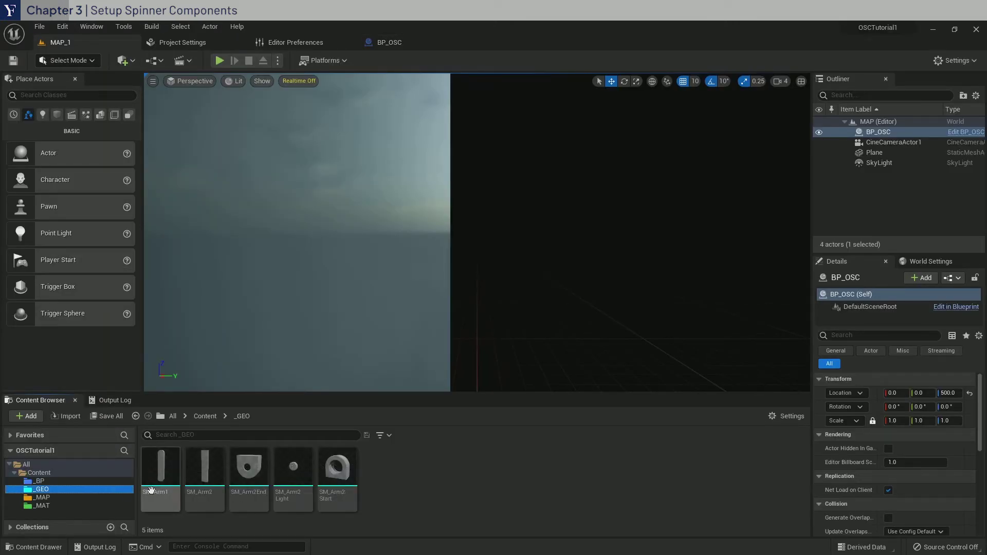
pyautogui.click(893, 143)
pyautogui.click(910, 316)
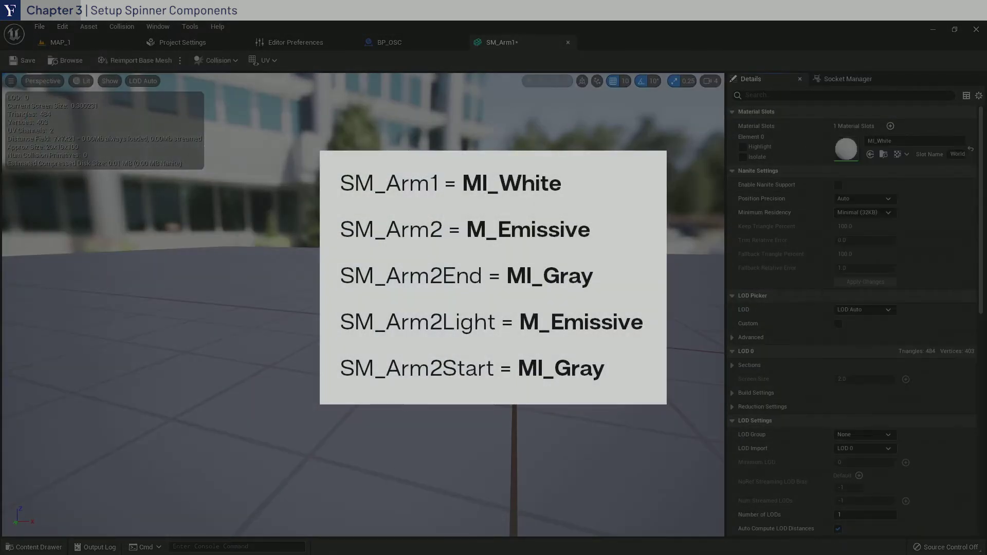
# Assign M_Emissive to SM_Arm2 and MI_Gray to SM_Arm2End
pyautogui.click(82, 42)
pyautogui.doubleClick(205, 468)
pyautogui.click(893, 143)
pyautogui.click(881, 263)
pyautogui.click(82, 43)
pyautogui.doubleClick(251, 463)
pyautogui.click(892, 143)
pyautogui.click(894, 289)
# Assign M_Emissive to SM_Arm2Light and MI_Gray to SM_Arm2Start
pyautogui.click(82, 42)
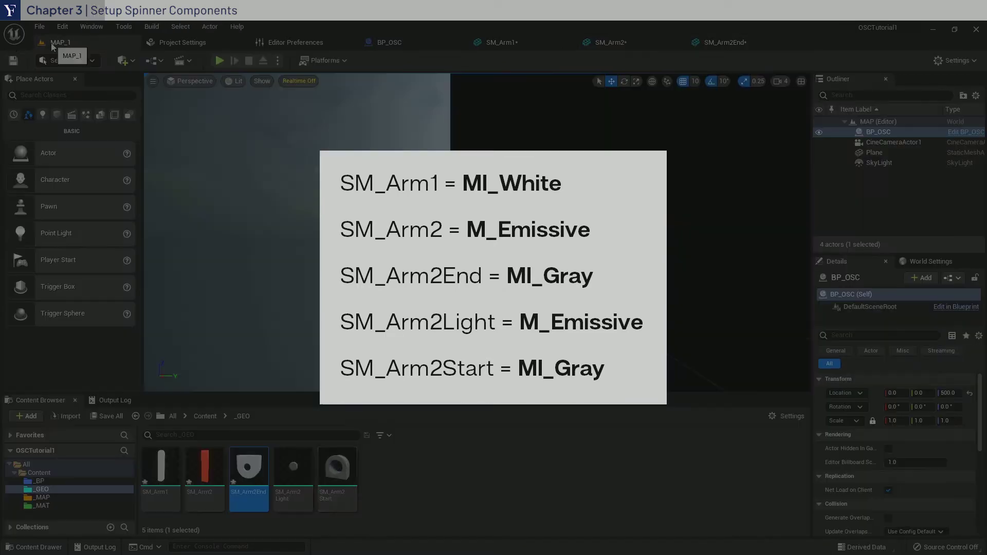
pyautogui.click(296, 468)
pyautogui.doubleClick(295, 468)
pyautogui.click(893, 143)
pyautogui.click(880, 263)
pyautogui.click(82, 42)
pyautogui.doubleClick(337, 468)
pyautogui.click(893, 142)
pyautogui.click(891, 325)
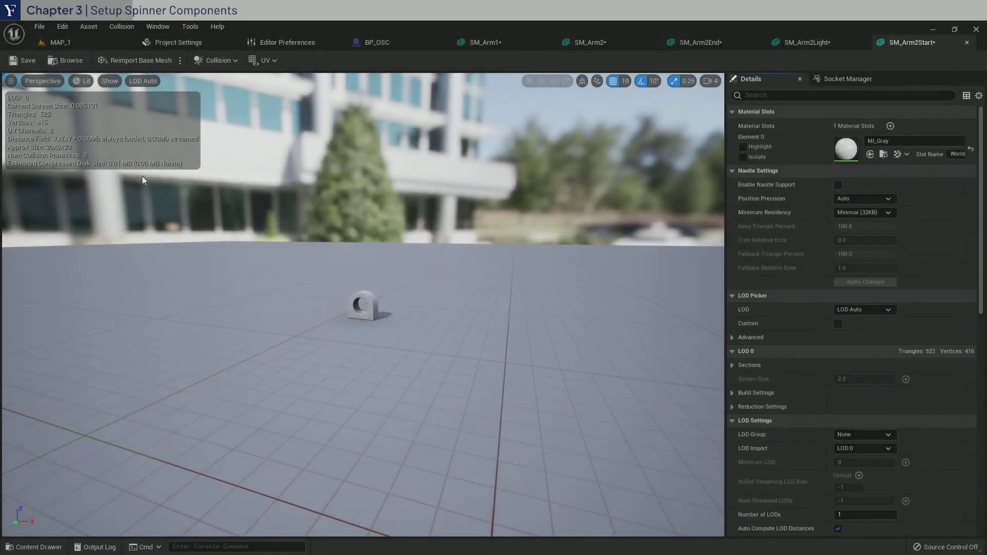
# Save all modified mesh assets with File > Save All and close the SM_Arm2Start editor
pyautogui.click(40, 27)
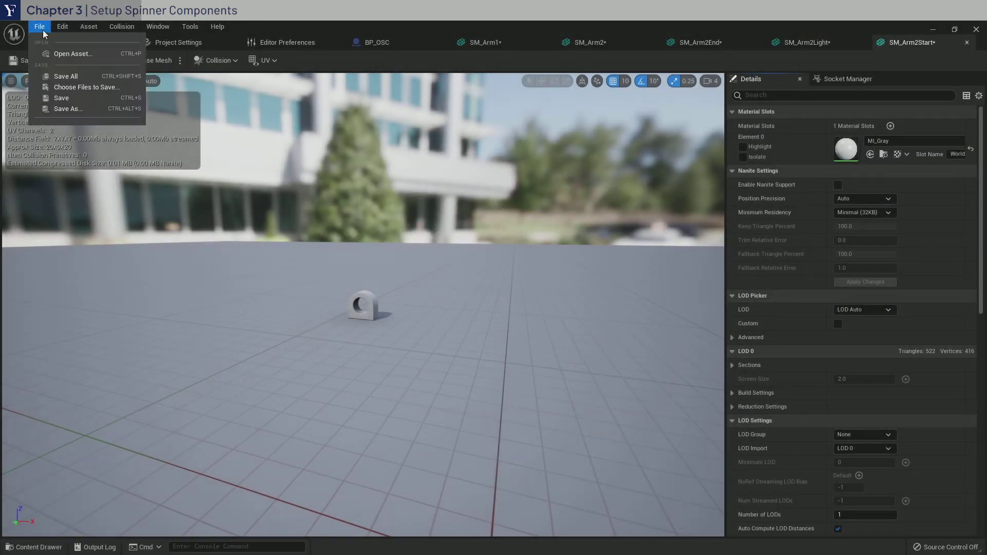
pyautogui.click(78, 77)
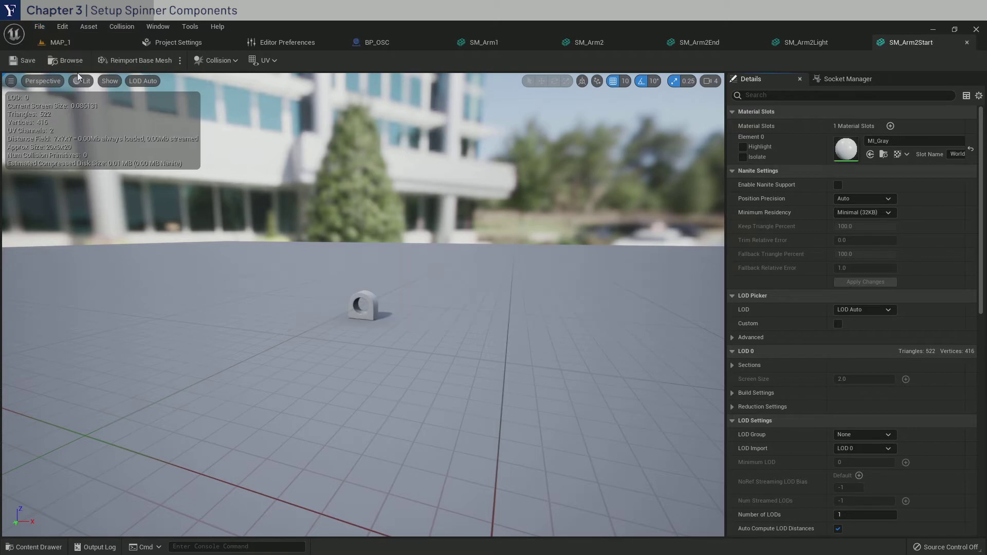
pyautogui.click(967, 42)
# Close the SM_Arm2Light, SM_Arm2End, SM_Arm2 and SM_Arm1 editors and return to MAP_1
pyautogui.click(874, 42)
pyautogui.click(779, 42)
pyautogui.click(677, 42)
pyautogui.click(569, 42)
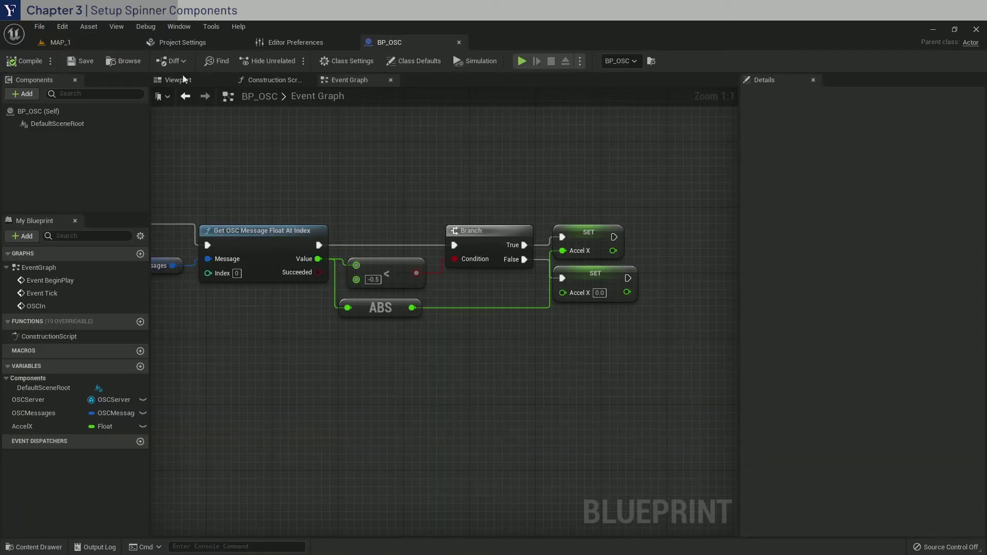
pyautogui.click(84, 47)
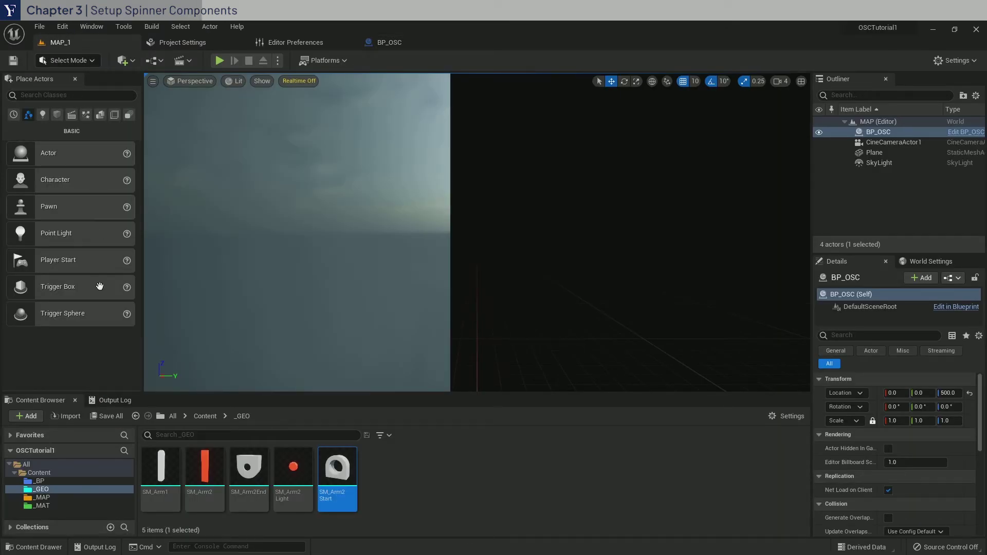
# Create an Actor Blueprint Class named BP_Spinner in the _BP folder
pyautogui.click(61, 481)
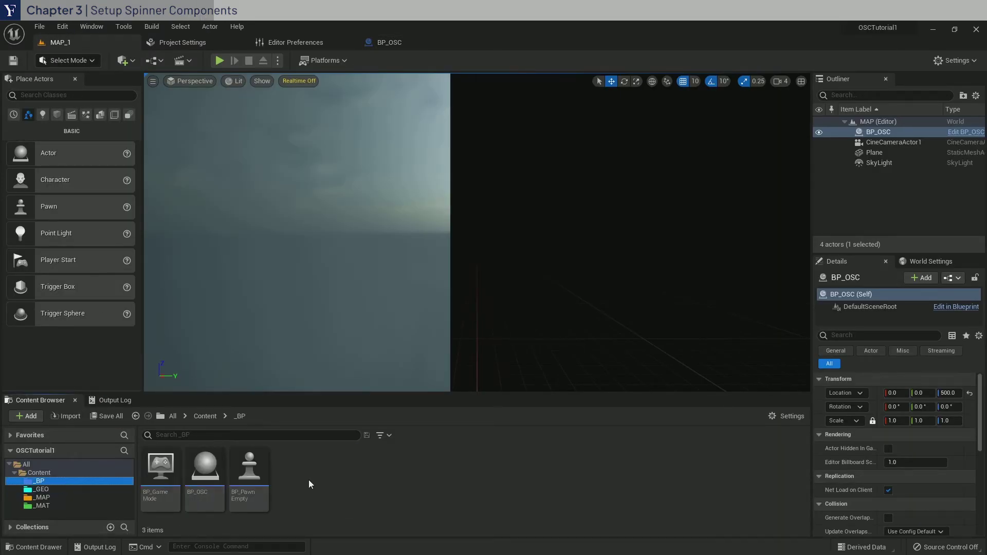
pyautogui.rightClick(309, 480)
pyautogui.click(357, 209)
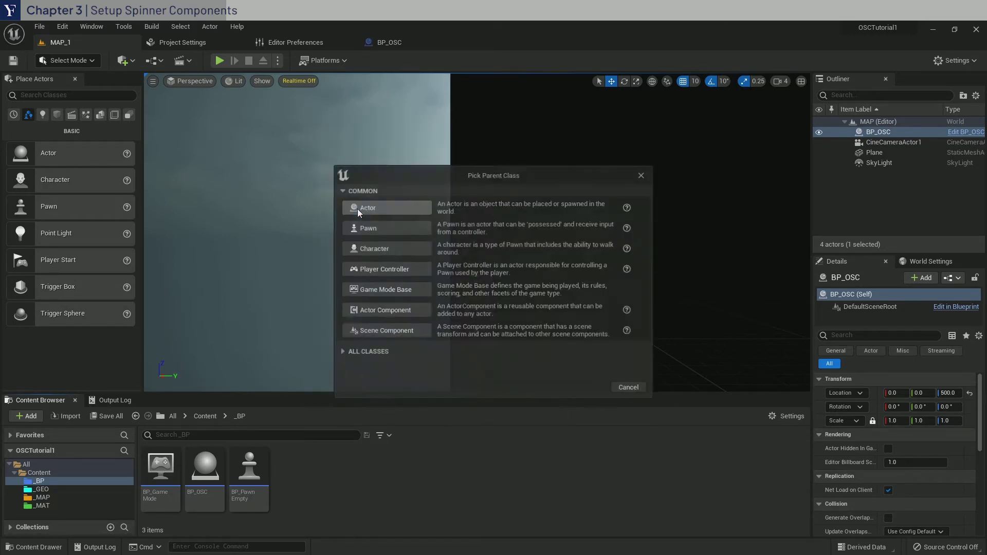
pyautogui.click(383, 205)
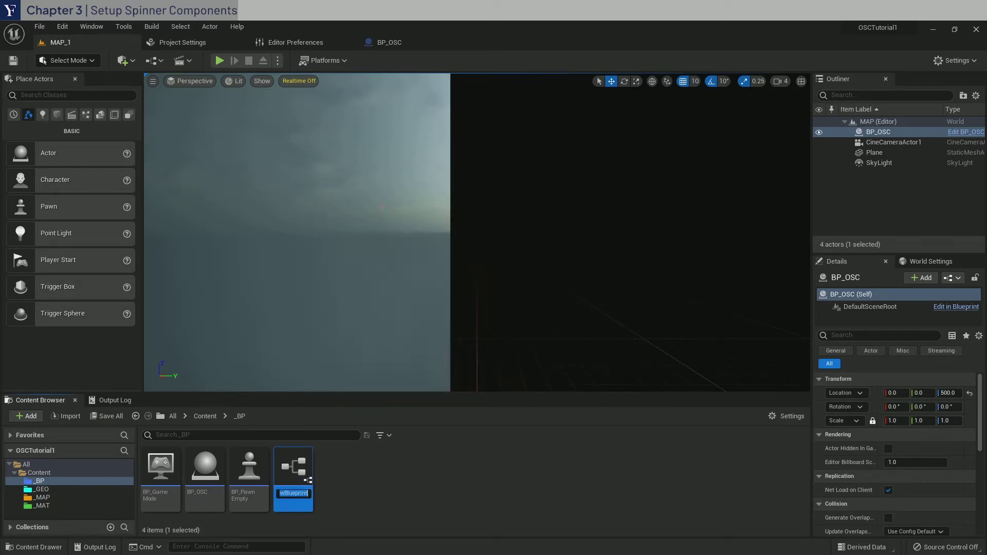
pyautogui.write('B')
pyautogui.write('P_Spinner')
pyautogui.press('Return')
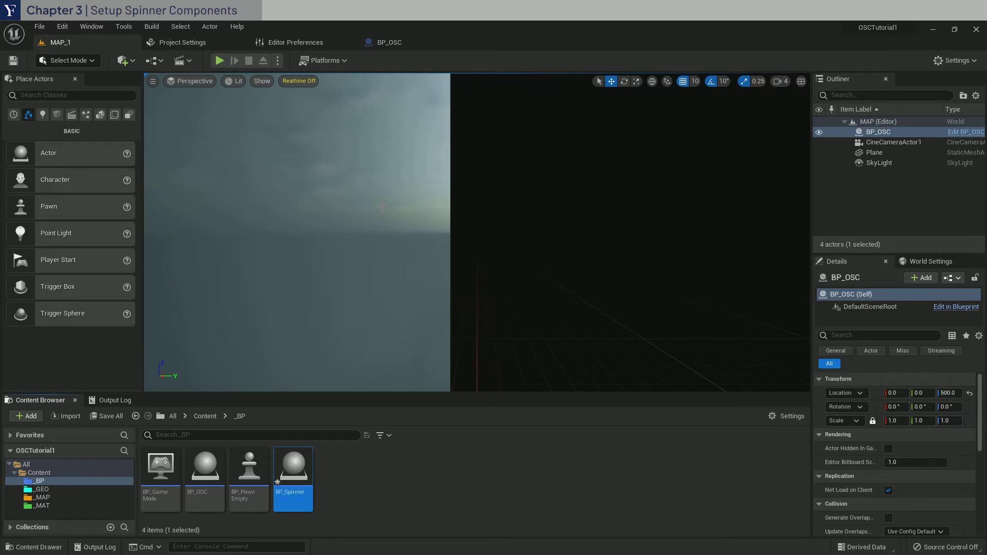
# In BP_Spinner, add a Scene component named Root and make it the root component
pyautogui.doubleClick(293, 466)
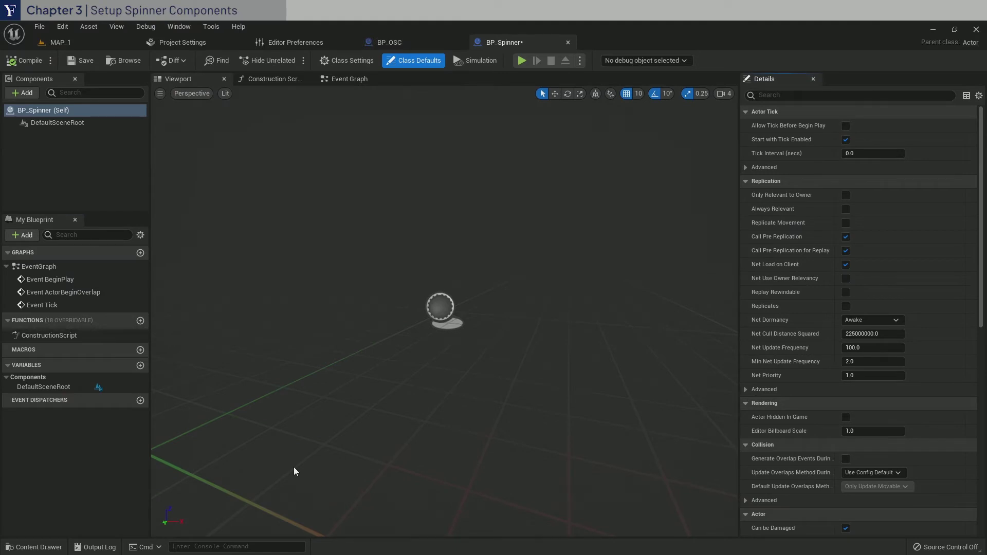
pyautogui.click(36, 92)
pyautogui.click(76, 174)
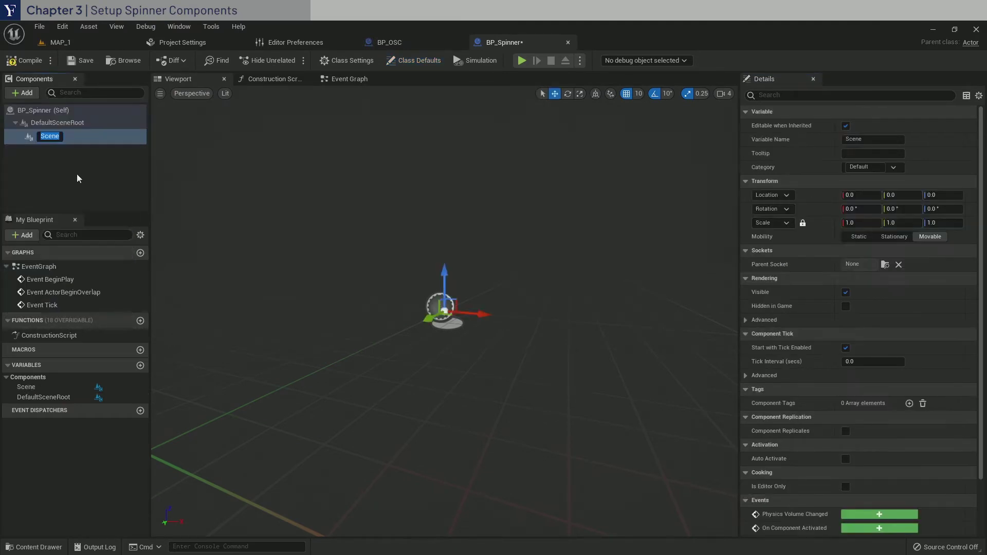
pyautogui.write('Root')
pyautogui.press('Return')
pyautogui.moveTo(76, 174); pyautogui.dragTo(76, 124)
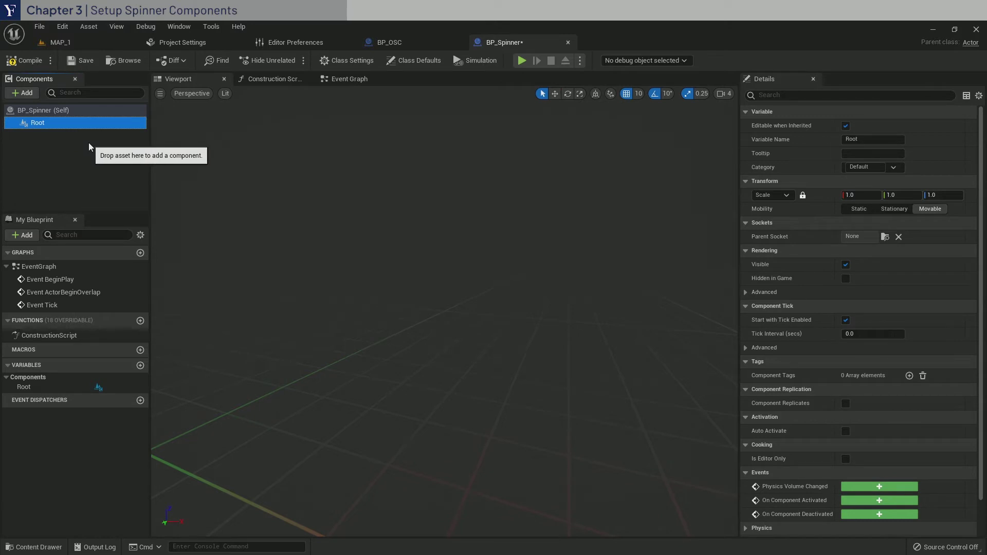
# Add a Cube component named Base under Root
pyautogui.click(33, 93)
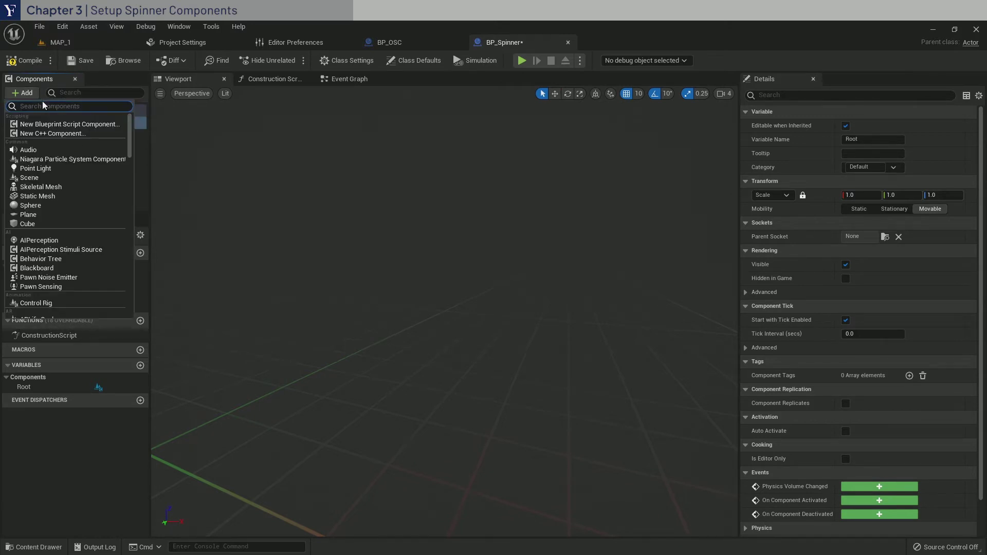
pyautogui.click(45, 218)
pyautogui.write('Base')
pyautogui.press('Return')
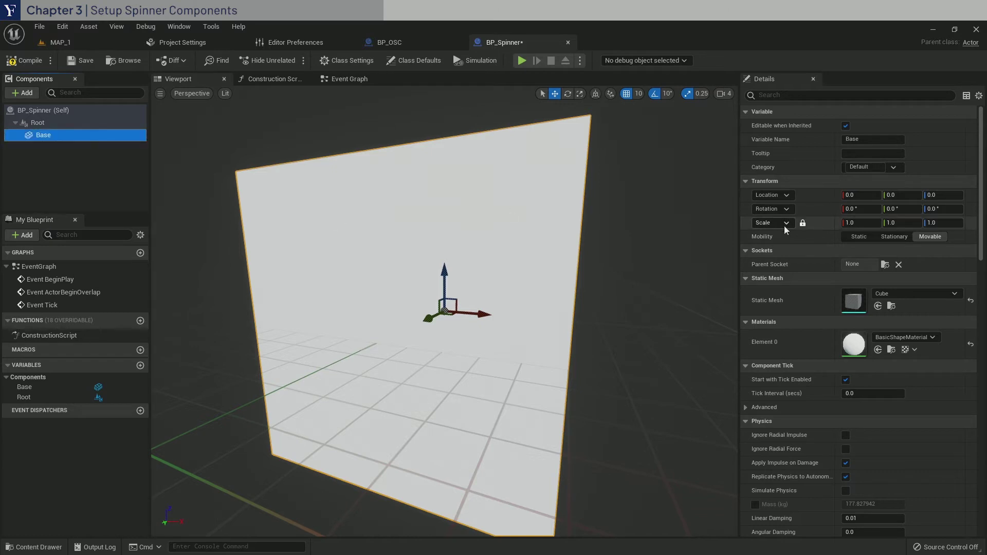
# Unlock Base's scale and set it to 0.1, 0.2, 0.1
pyautogui.click(803, 222)
pyautogui.click(861, 223)
pyautogui.press('BackSpace')
pyautogui.write('.1')
pyautogui.press('Return')
pyautogui.click(902, 223)
pyautogui.write('0.2')
pyautogui.press('Return')
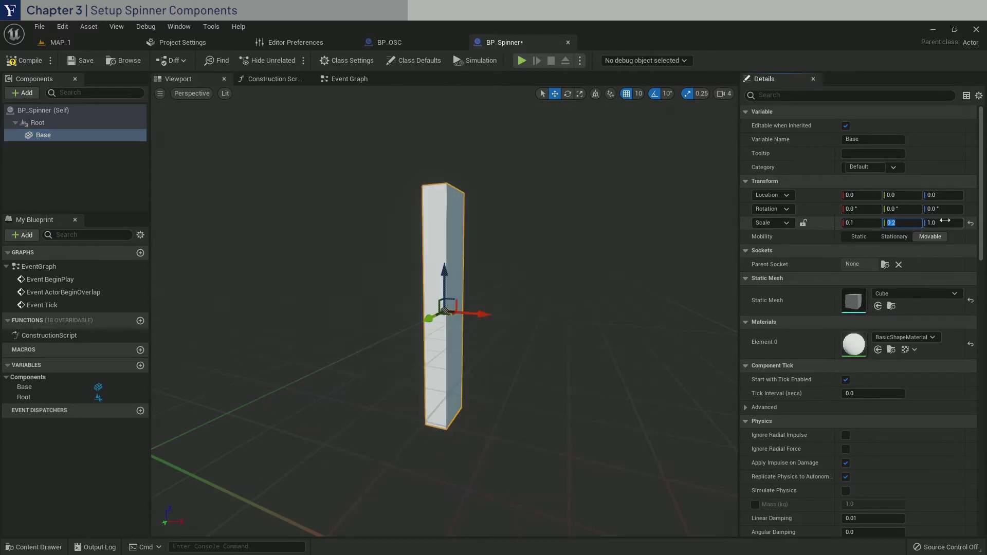
pyautogui.click(945, 221)
pyautogui.press('Return')
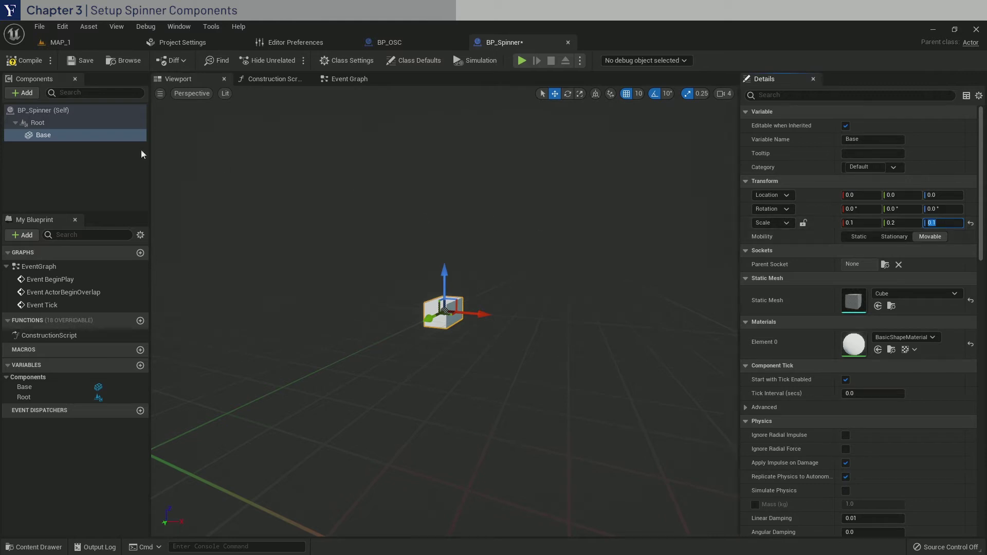
# Add a Static Mesh component Arm1 under Root using the SM_Arm1 mesh
pyautogui.click(60, 125)
pyautogui.click(28, 94)
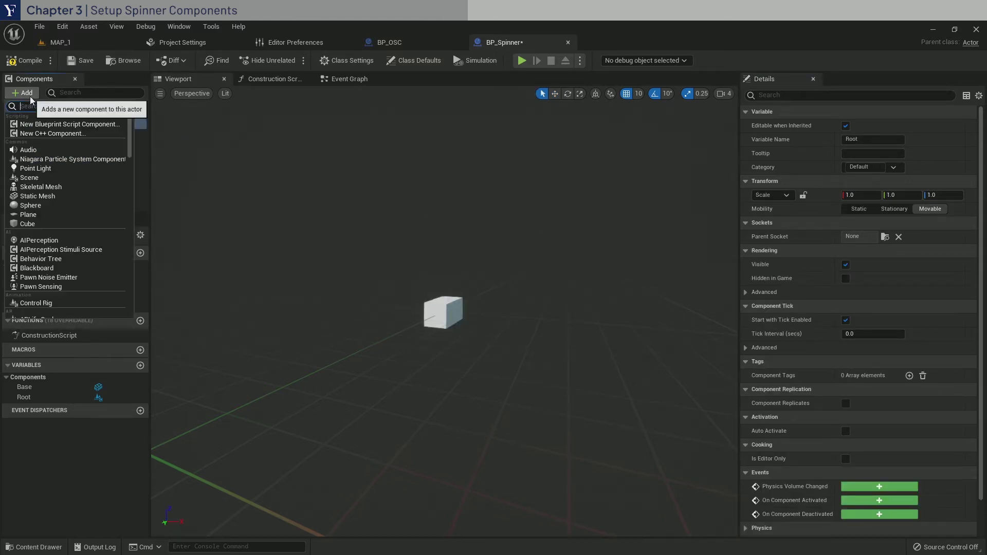
pyautogui.click(58, 195)
pyautogui.write('Arm1')
pyautogui.press('Return')
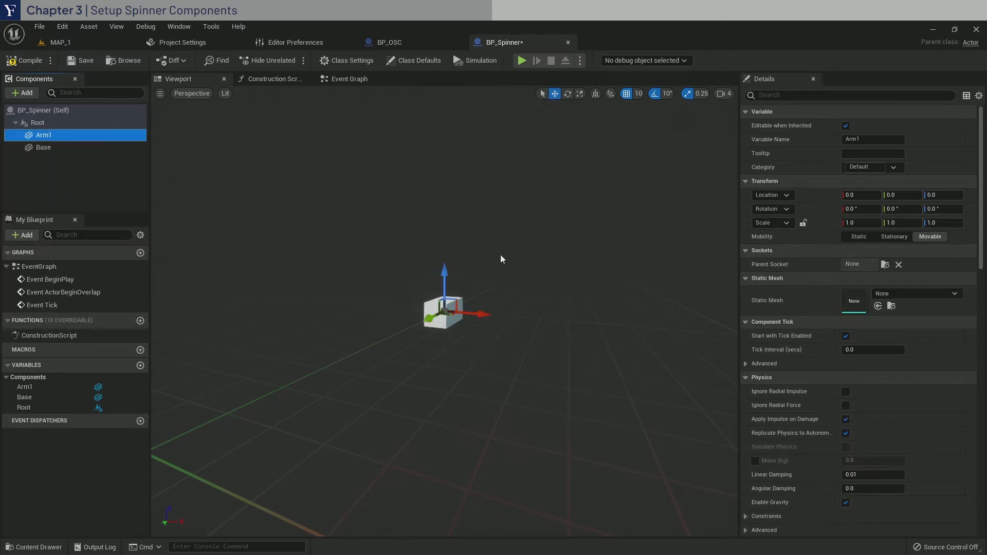
pyautogui.click(920, 294)
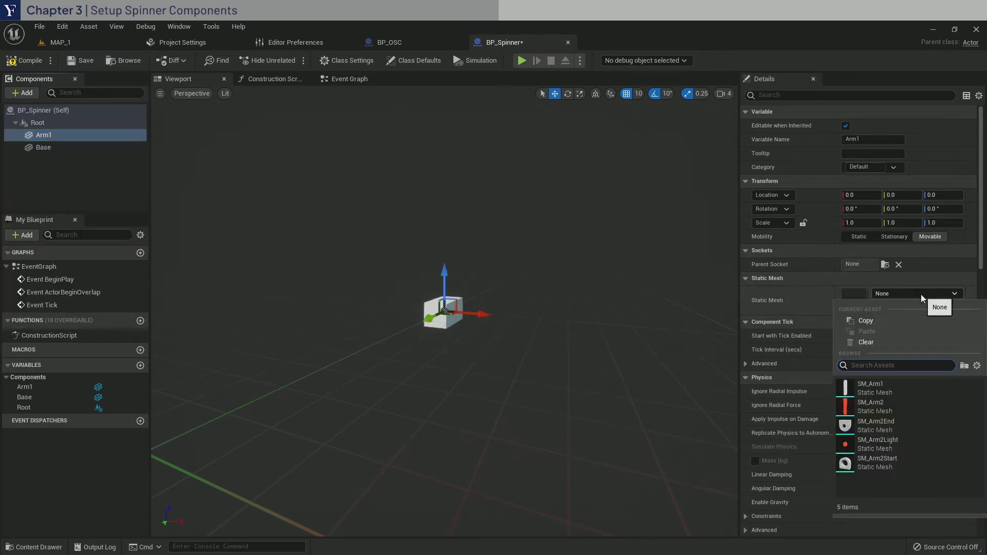
pyautogui.click(897, 389)
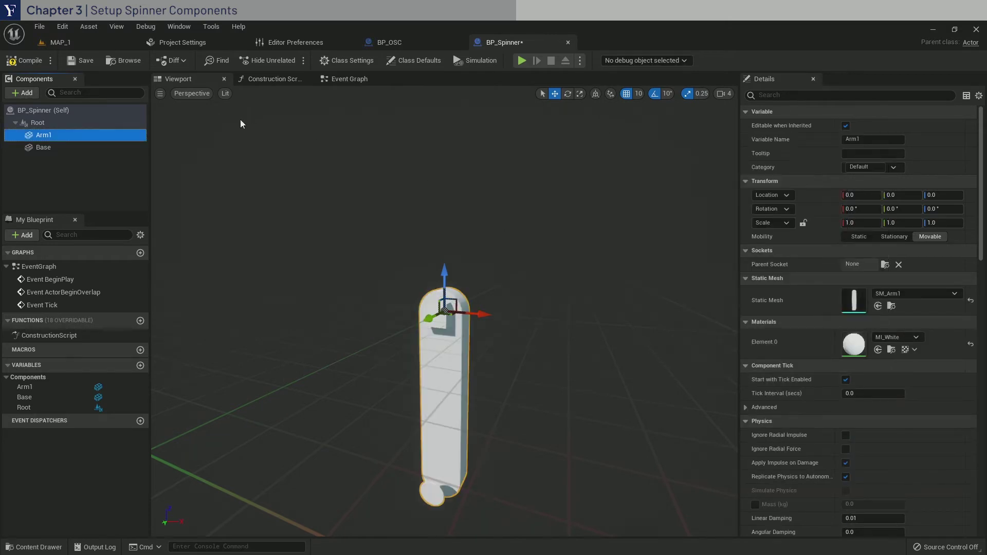
# Add an Arrow named ImpulseArrow under Arm1 and move it down to Z -80
pyautogui.click(21, 93)
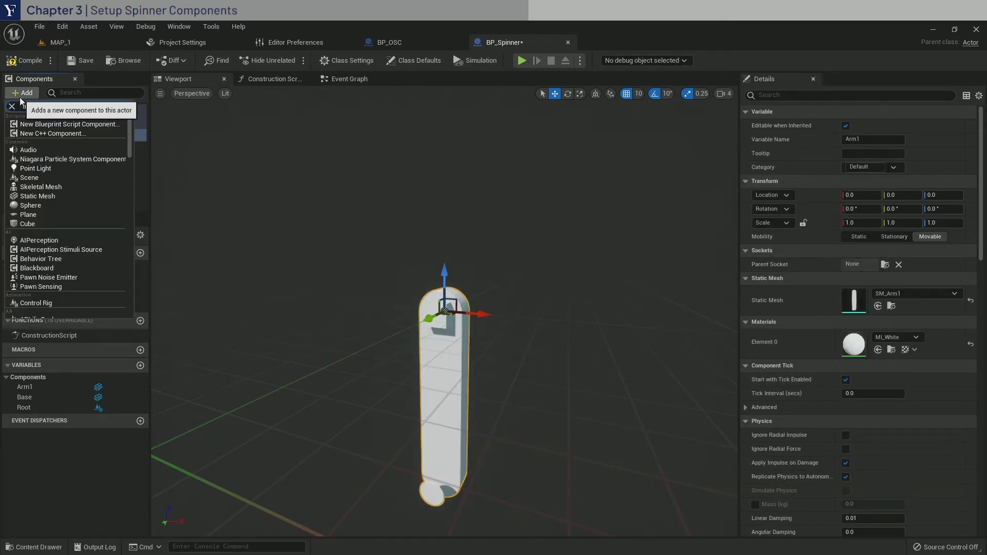
pyautogui.write('arrow')
pyautogui.press('Return')
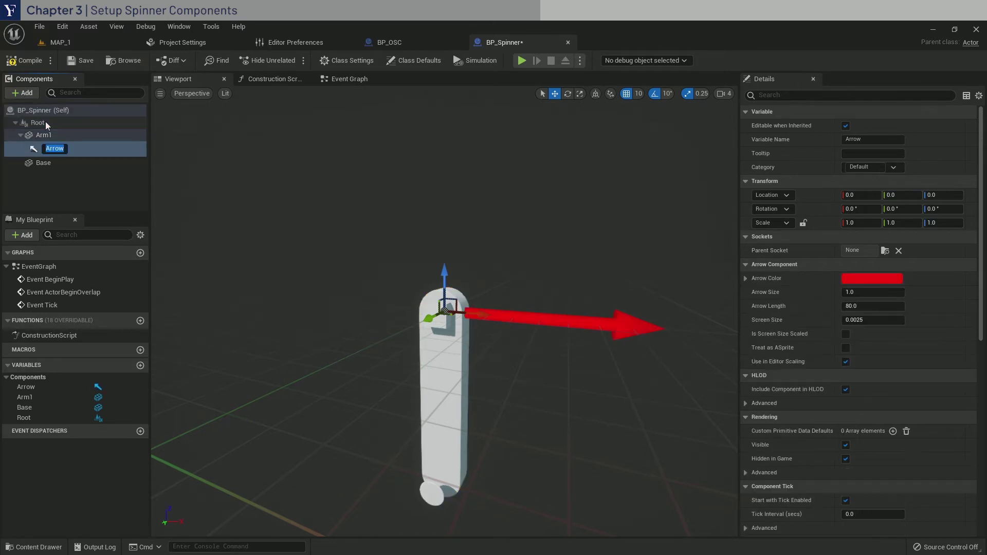
pyautogui.press('BackSpace')
pyautogui.write('ImpulseArrow')
pyautogui.press('Return')
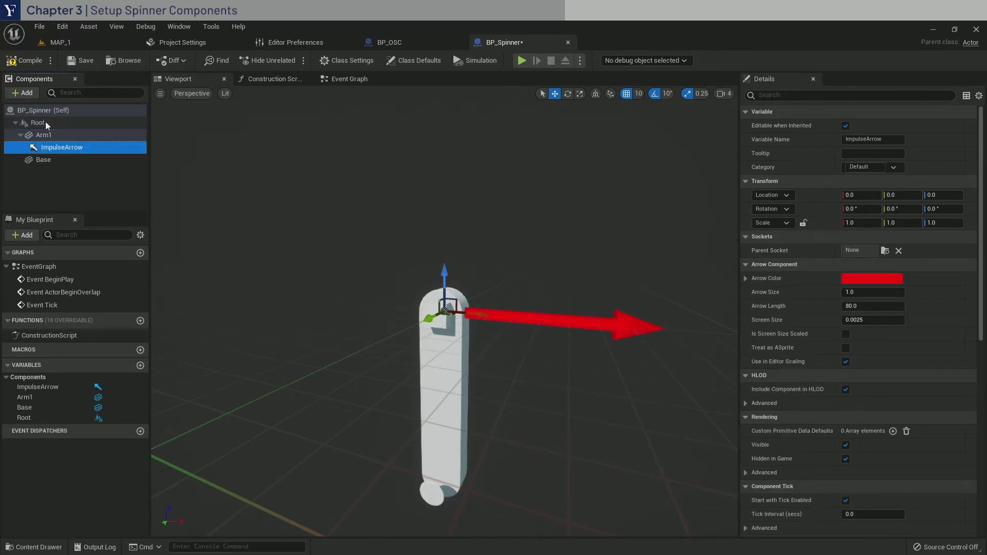
pyautogui.moveTo(447, 287); pyautogui.dragTo(445, 446)
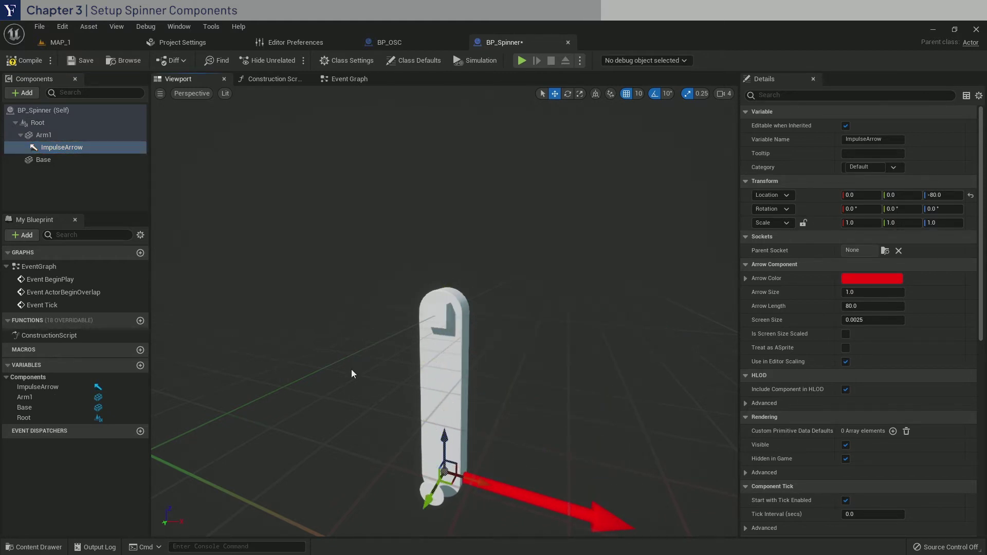
# Add Static Mesh Arm2End under Root using SM_Arm2End at Location Z -160
pyautogui.click(84, 122)
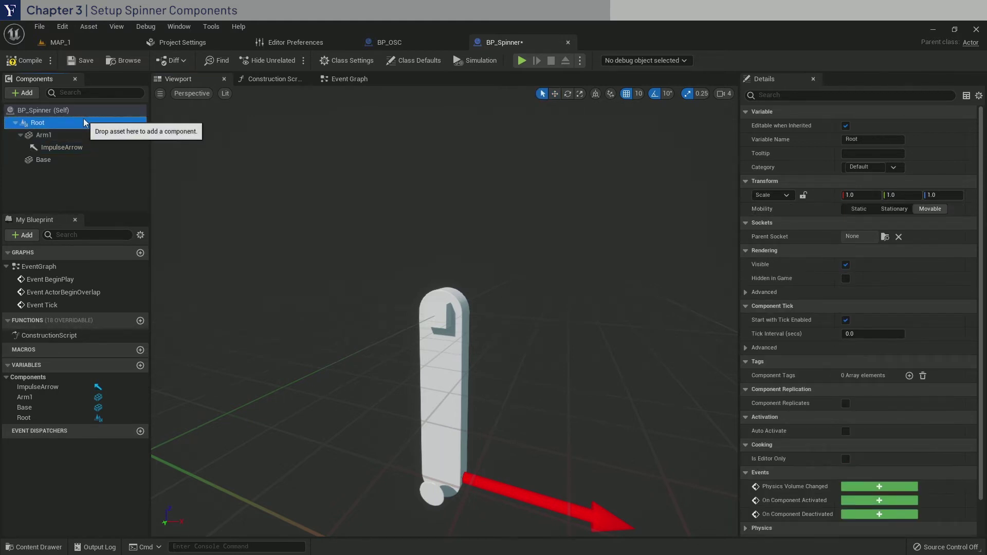
pyautogui.click(26, 93)
pyautogui.click(57, 199)
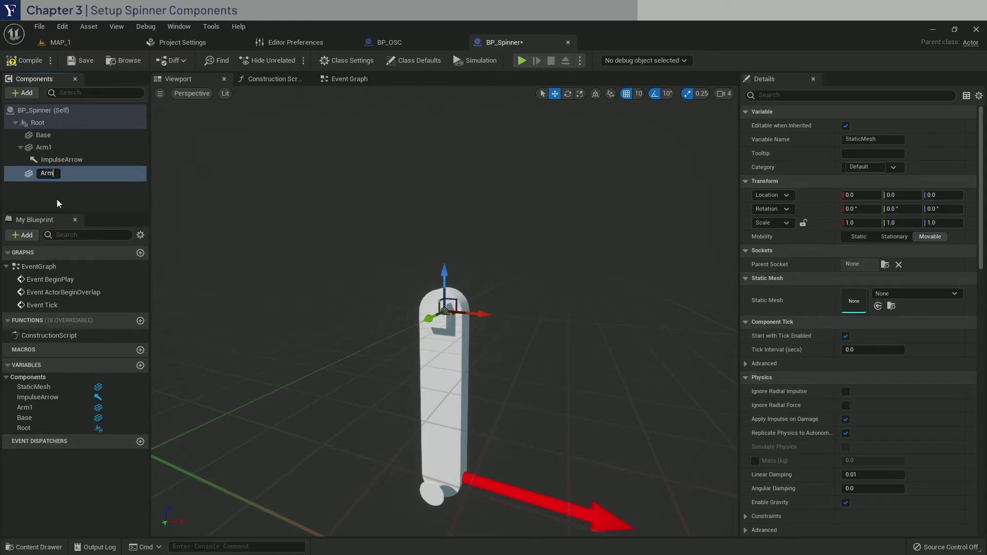
pyautogui.press('Return')
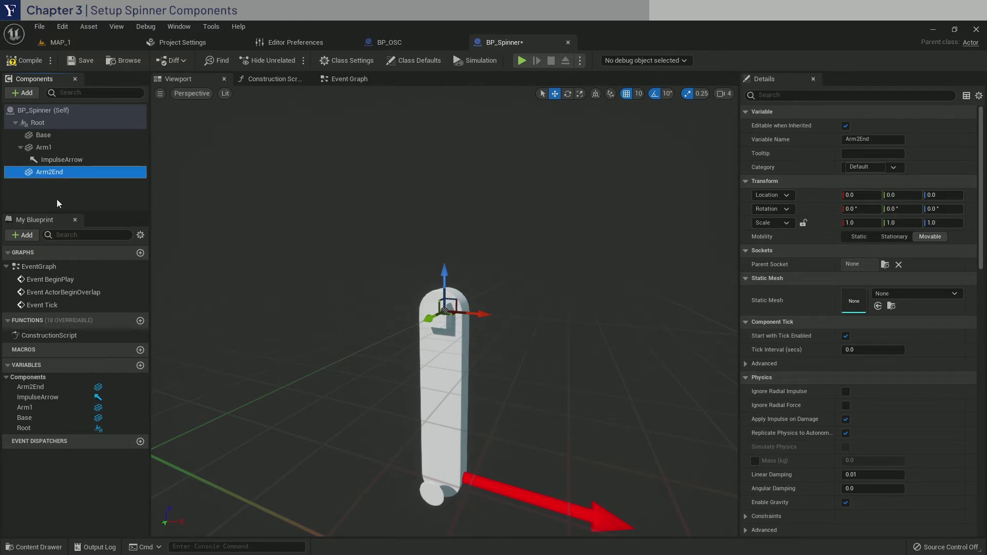
pyautogui.click(900, 294)
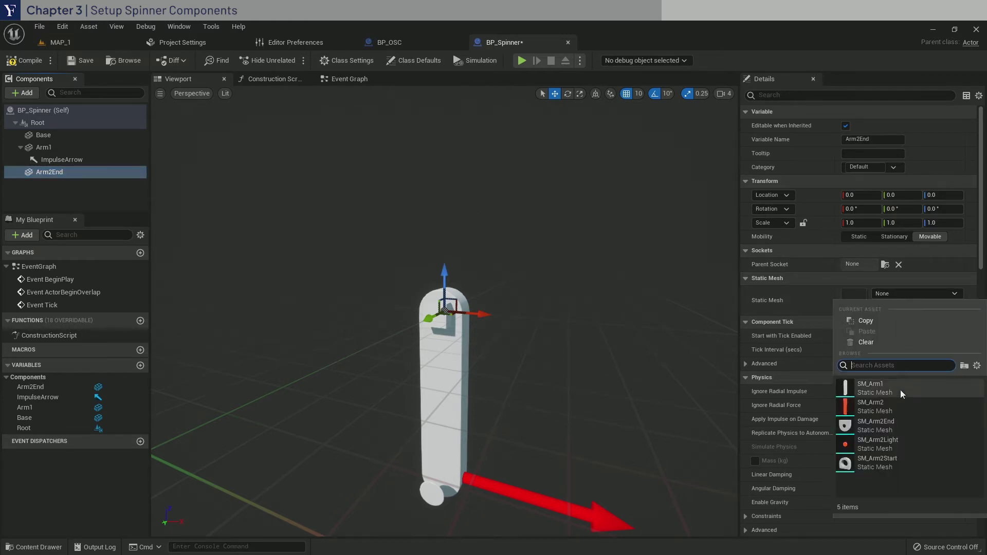
pyautogui.click(903, 431)
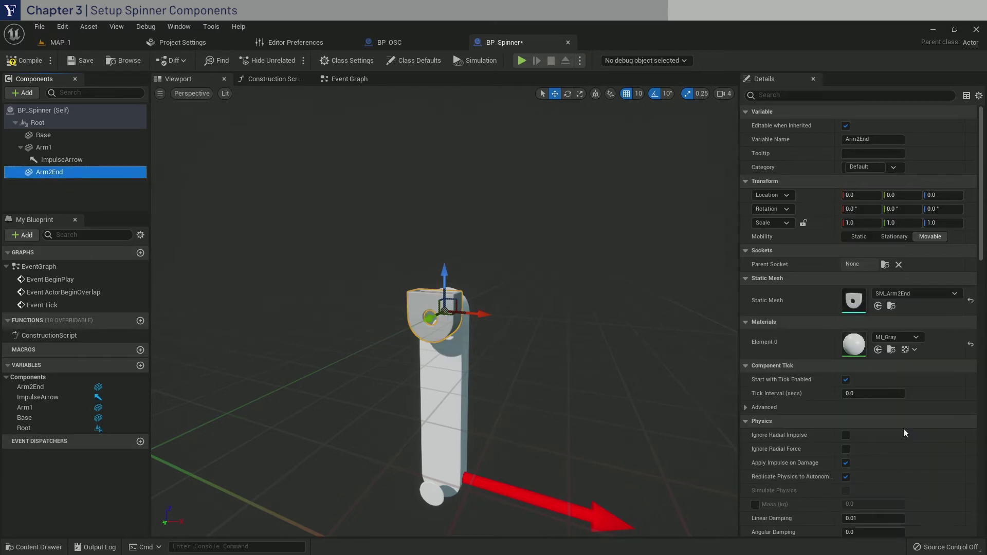
pyautogui.click(937, 196)
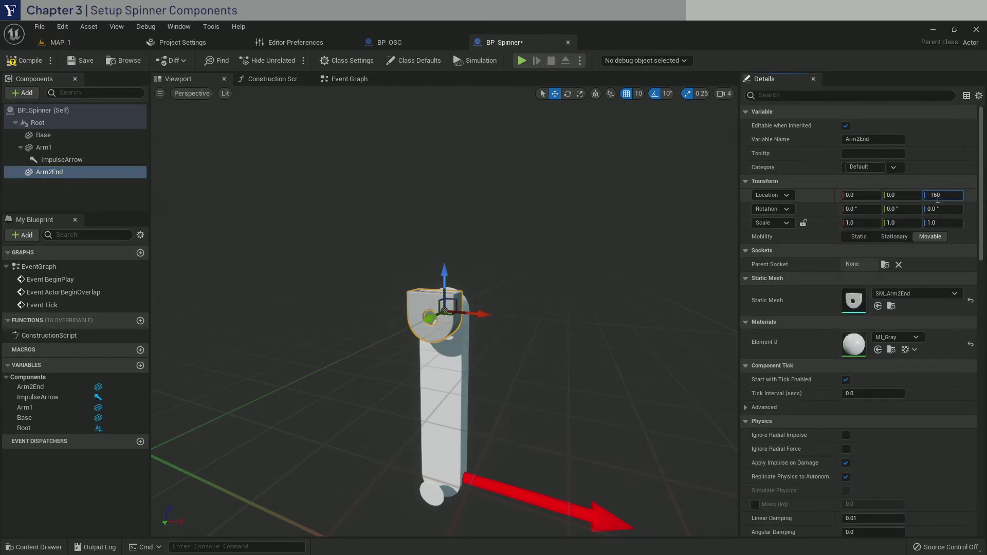
pyautogui.write('-160')
pyautogui.press('Return')
pyautogui.moveTo(493, 315); pyautogui.dragTo(494, 314, button='right')
pyautogui.scroll(2, 461, 375)
# Add three Static Mesh components under Arm2End with default names
pyautogui.click(90, 174)
pyautogui.click(23, 92)
pyautogui.click(57, 195)
pyautogui.press('Return')
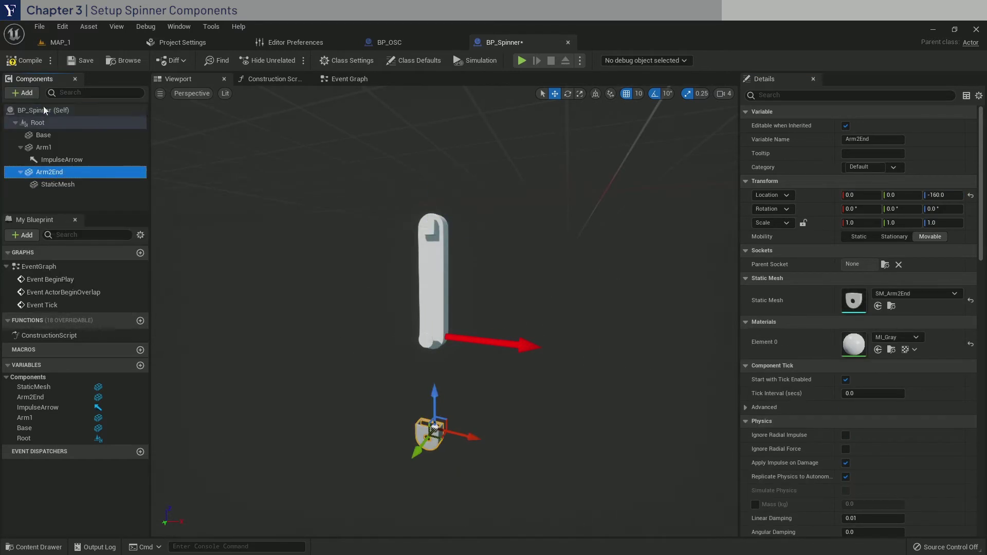
pyautogui.click(25, 93)
pyautogui.click(66, 195)
pyautogui.press('Return')
pyautogui.click(25, 93)
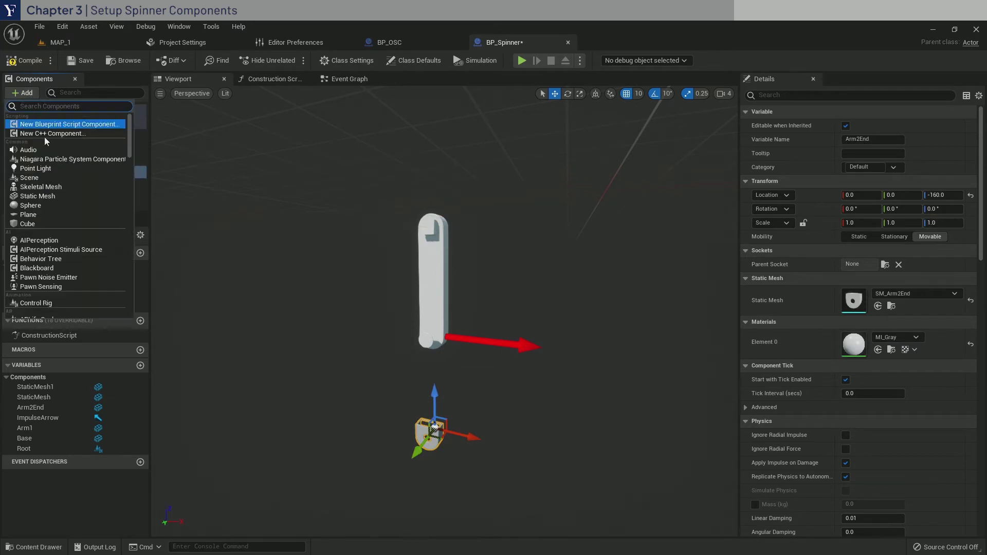
pyautogui.click(54, 196)
pyautogui.press('Return')
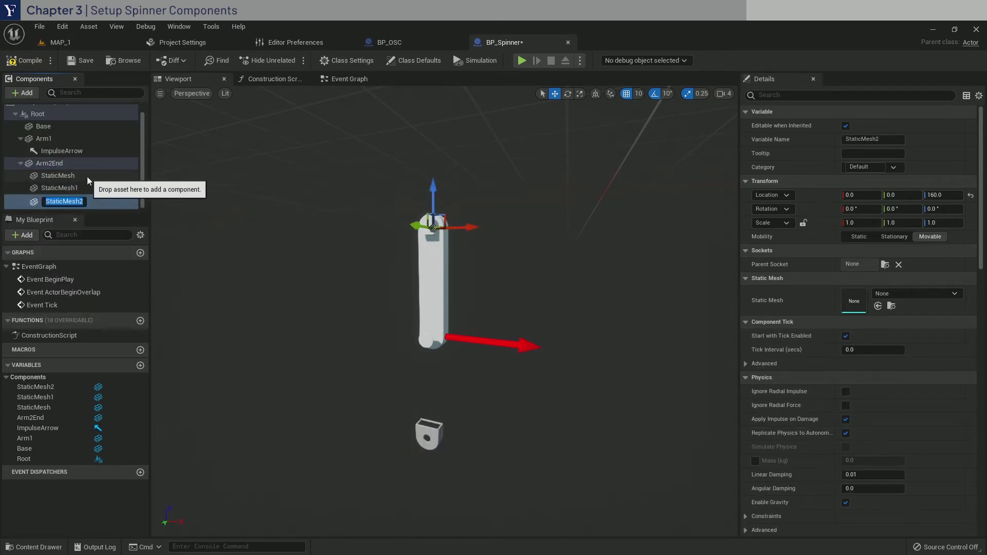
# Rename StaticMesh to Arm2Light and assign it SM_Arm2Light
pyautogui.click(87, 177)
pyautogui.press('F2')
pyautogui.write('Arm')
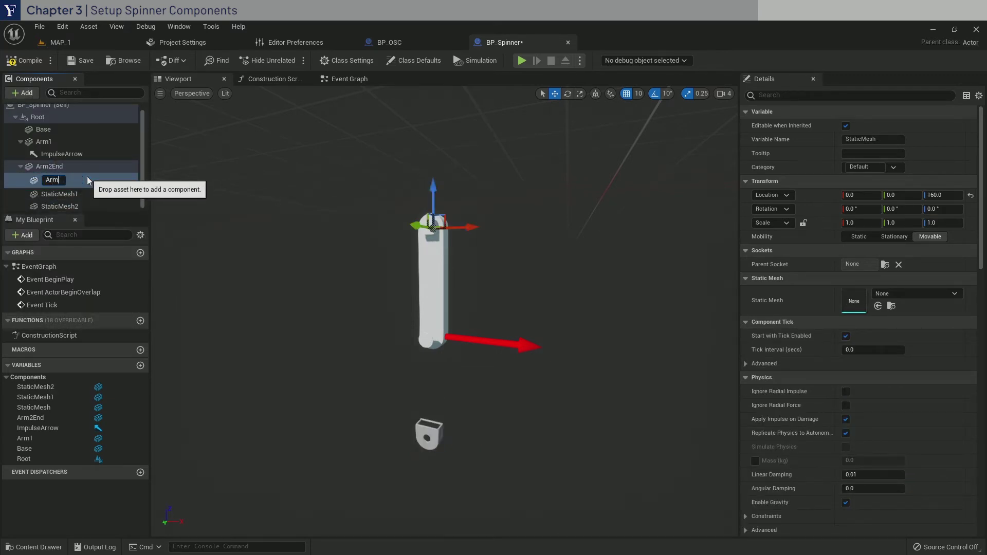
pyautogui.write('2Light')
pyautogui.press('Return')
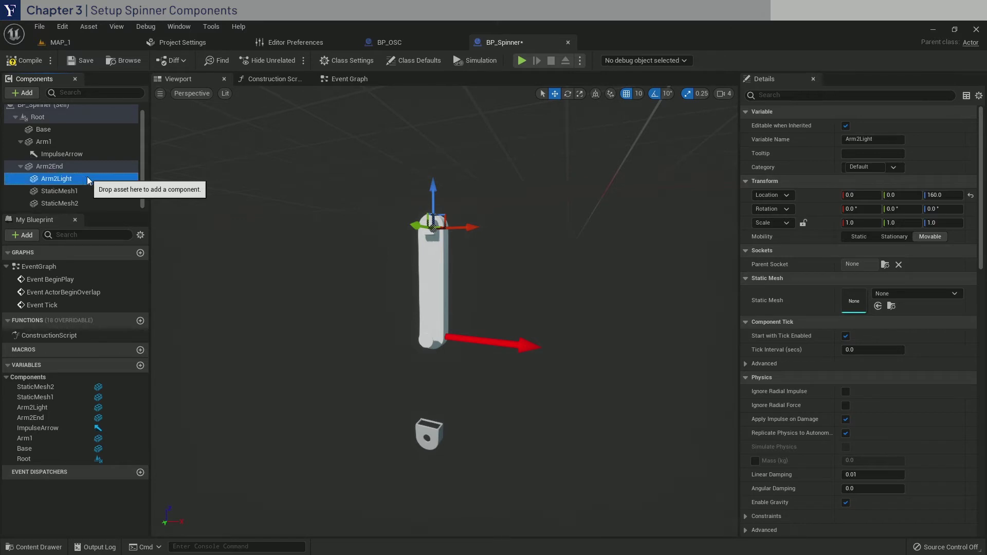
pyautogui.click(895, 294)
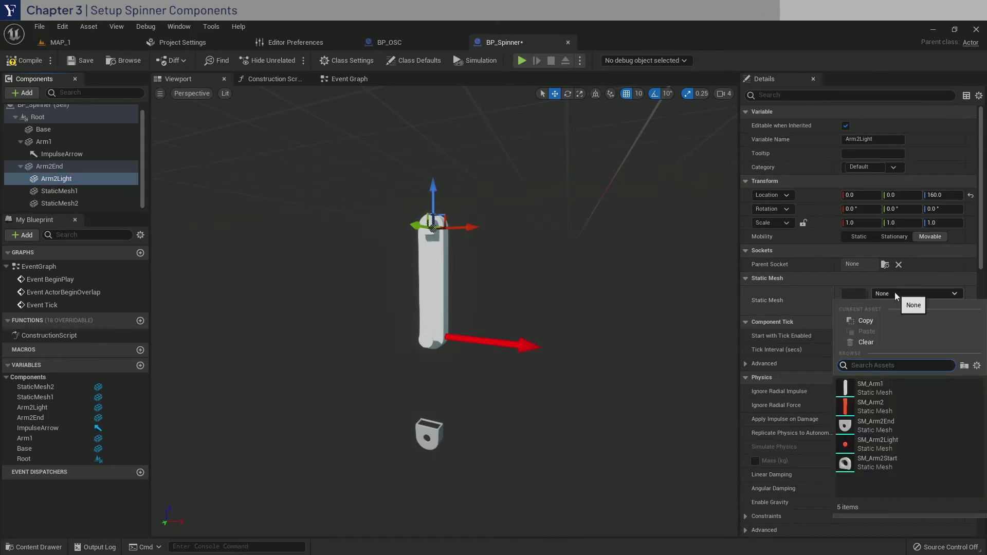
pyautogui.click(908, 439)
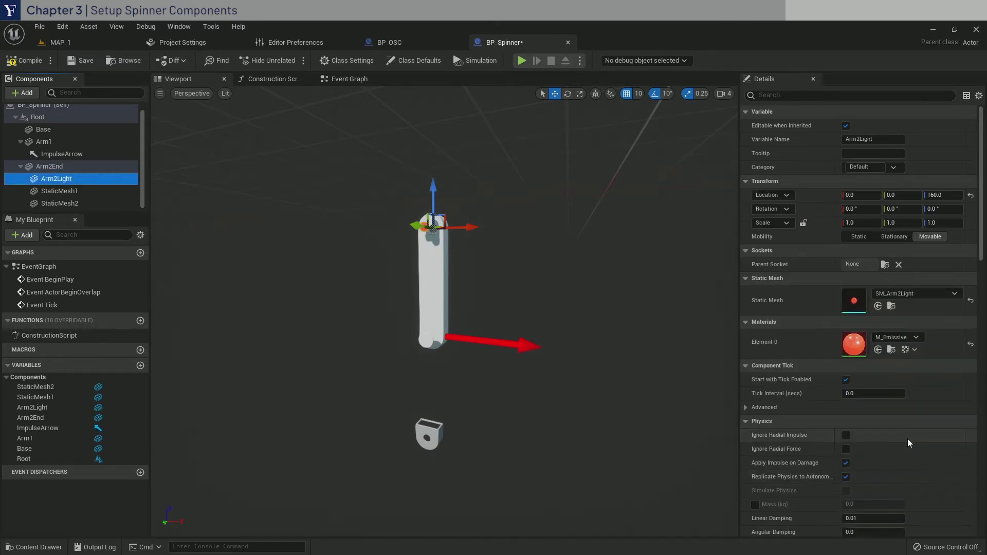
# Rename StaticMesh1 to Arm2Bar and assign it SM_Arm2
pyautogui.click(101, 194)
pyautogui.press('F2')
pyautogui.write('Arm2Bar')
pyautogui.press('Return')
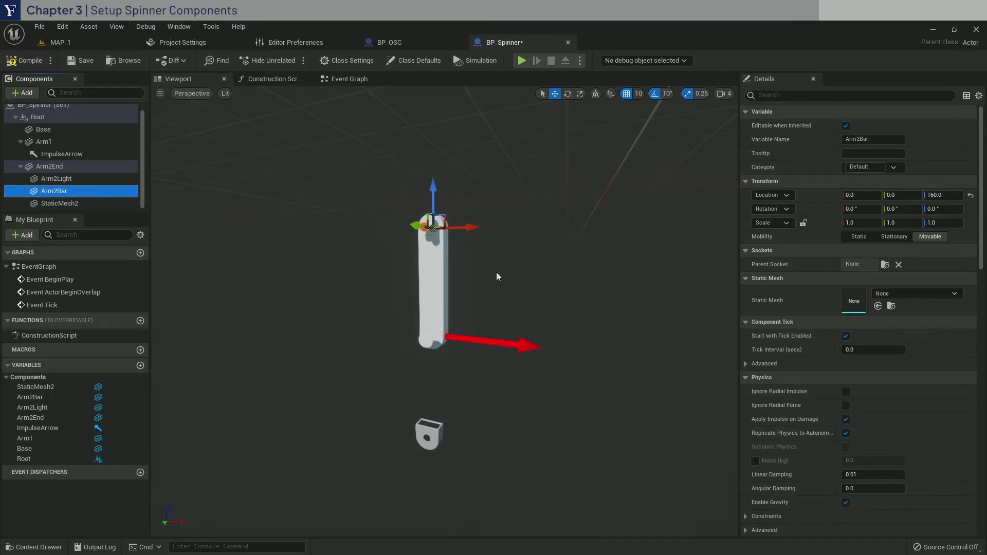
pyautogui.click(920, 296)
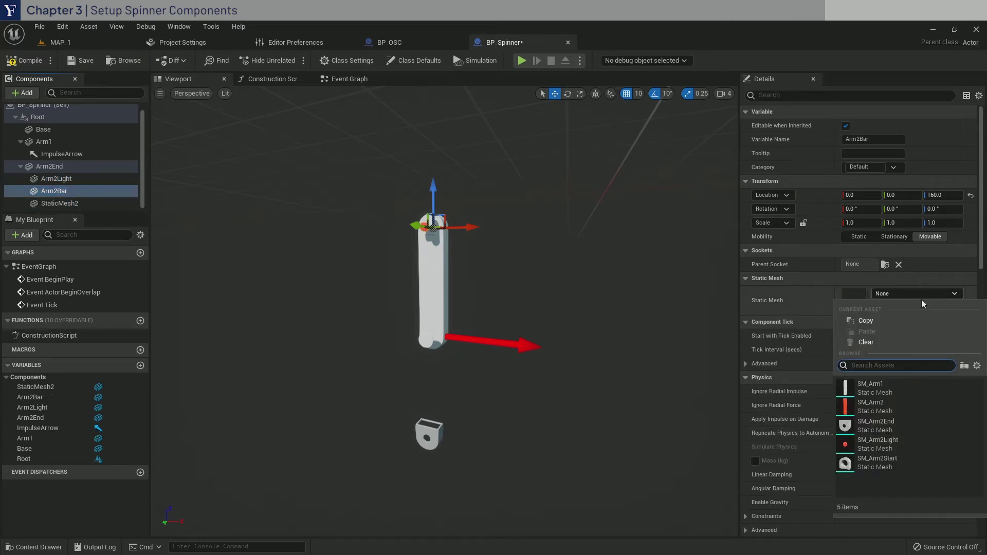
pyautogui.click(918, 404)
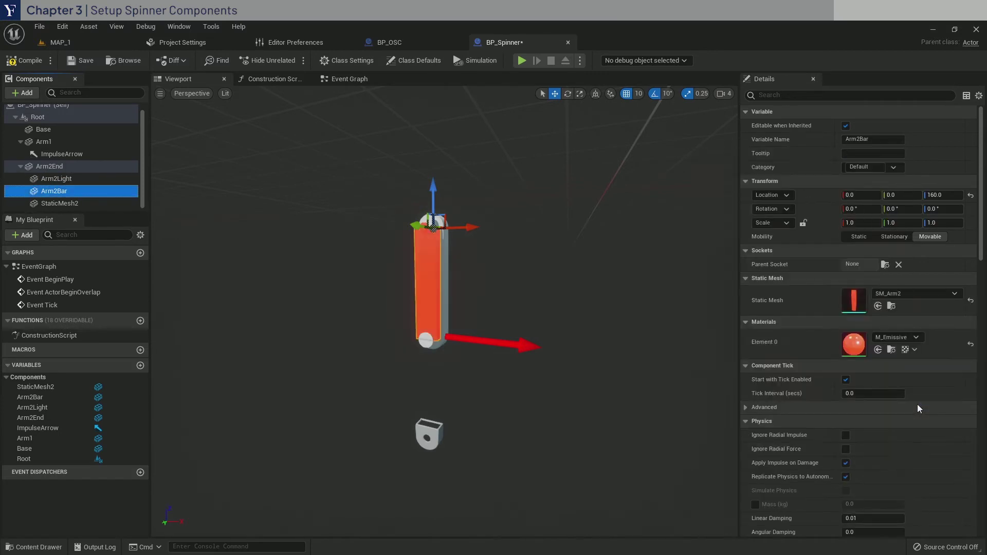
# Rename StaticMesh2 to Arm2Start and assign it SM_Arm2Start
pyautogui.click(81, 201)
pyautogui.press('F2')
pyautogui.write('Arm2')
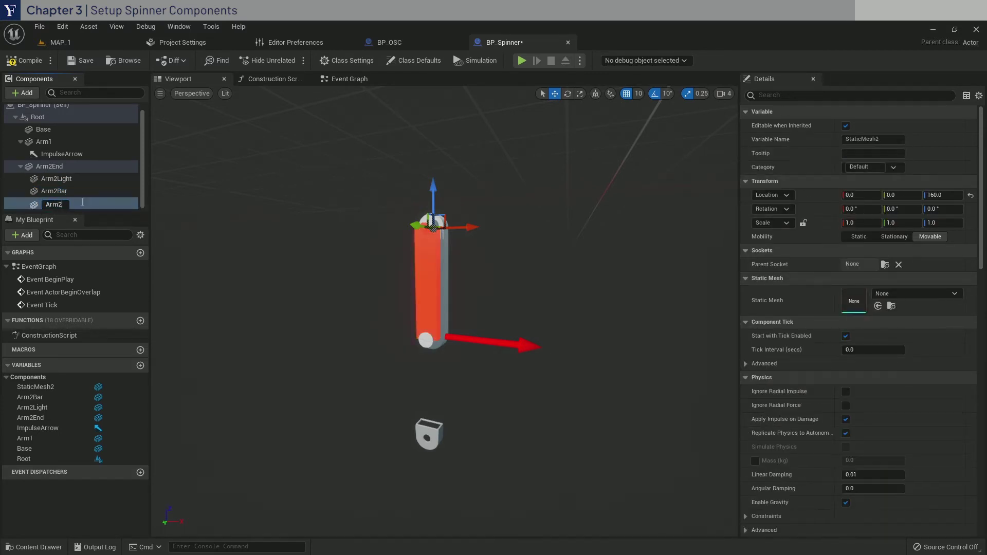
pyautogui.write('Start')
pyautogui.press('Return')
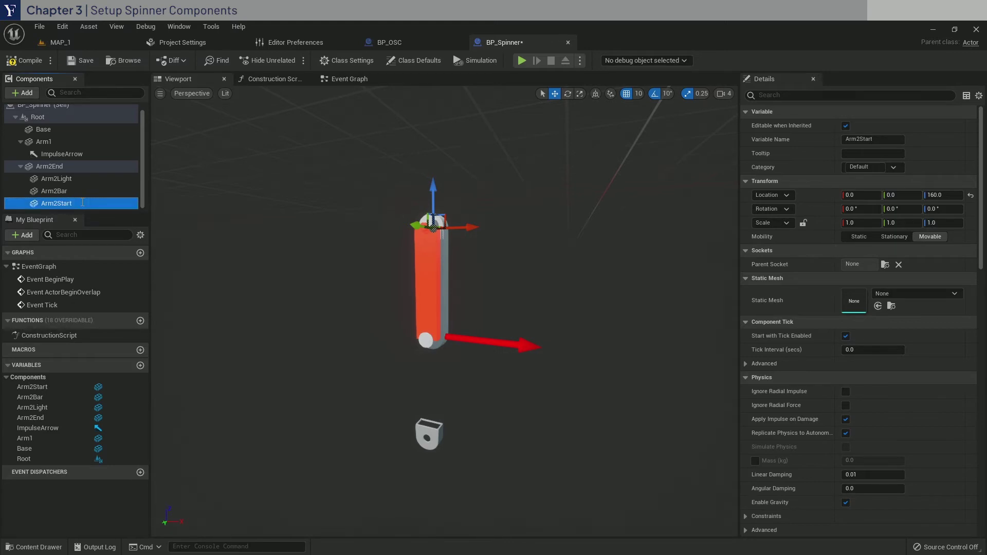
pyautogui.click(908, 294)
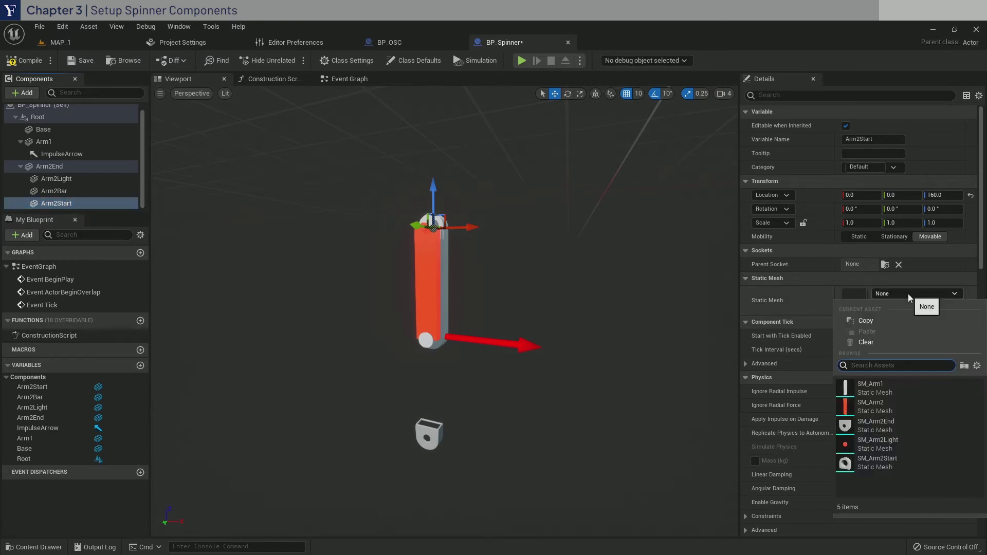
pyautogui.click(912, 459)
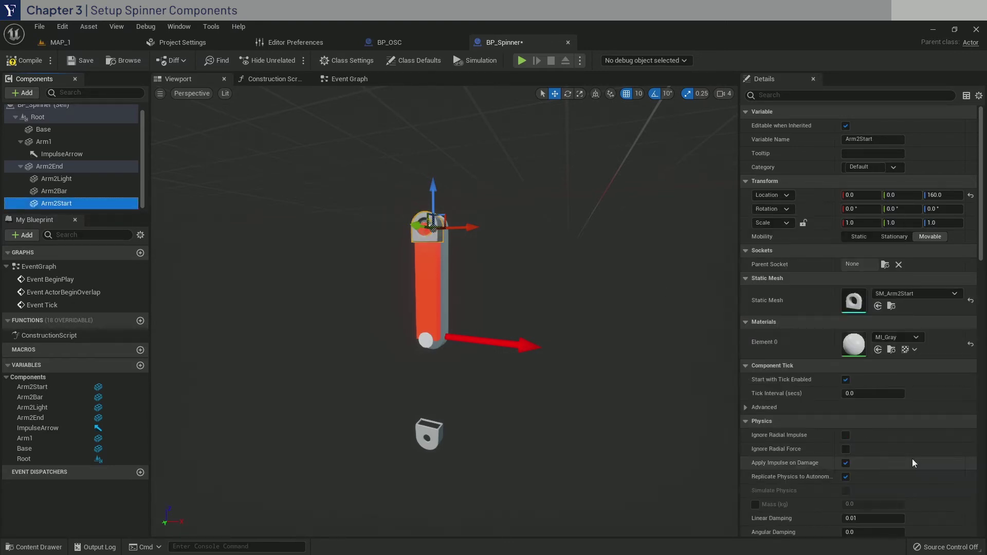
# Set Arm2Start and Arm2Bar to Z 80, reset Arm2Light to 0, then compile and save
pyautogui.click(944, 194)
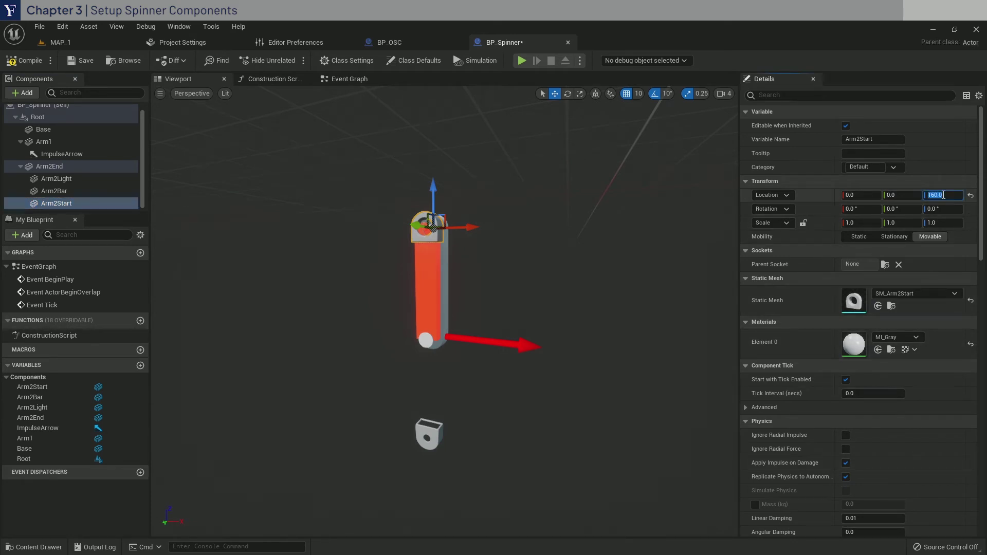
pyautogui.write('80')
pyautogui.press('Return')
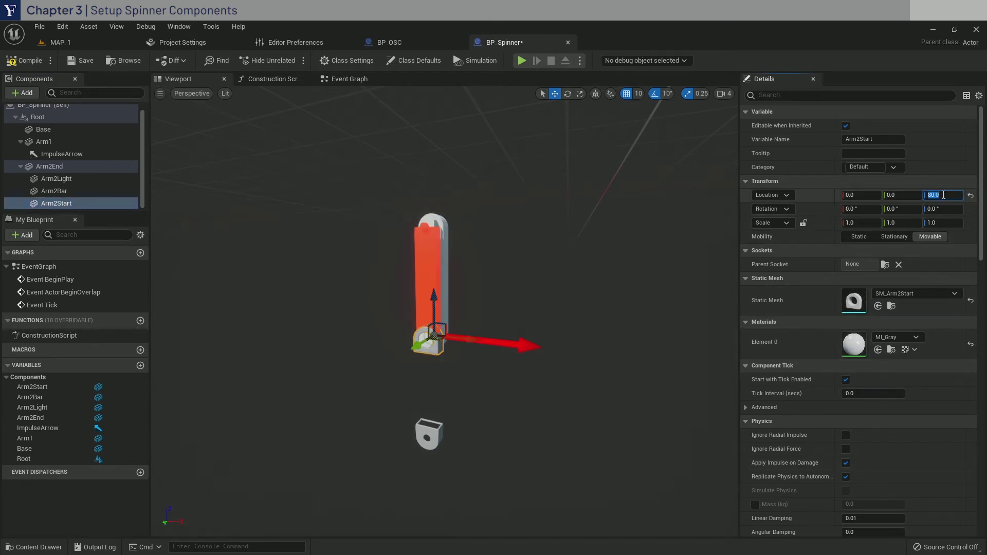
pyautogui.click(81, 191)
pyautogui.click(959, 196)
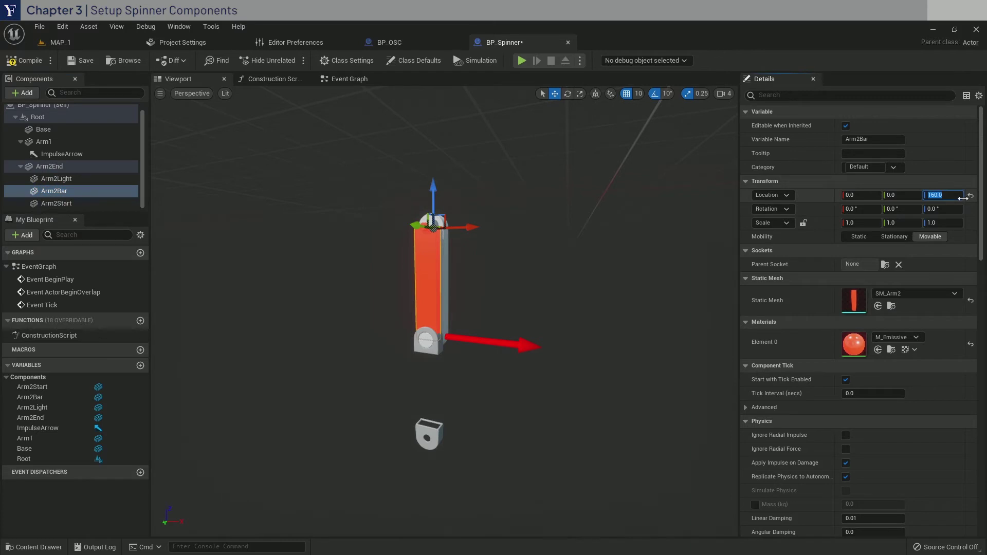
pyautogui.write('80')
pyautogui.press('Return')
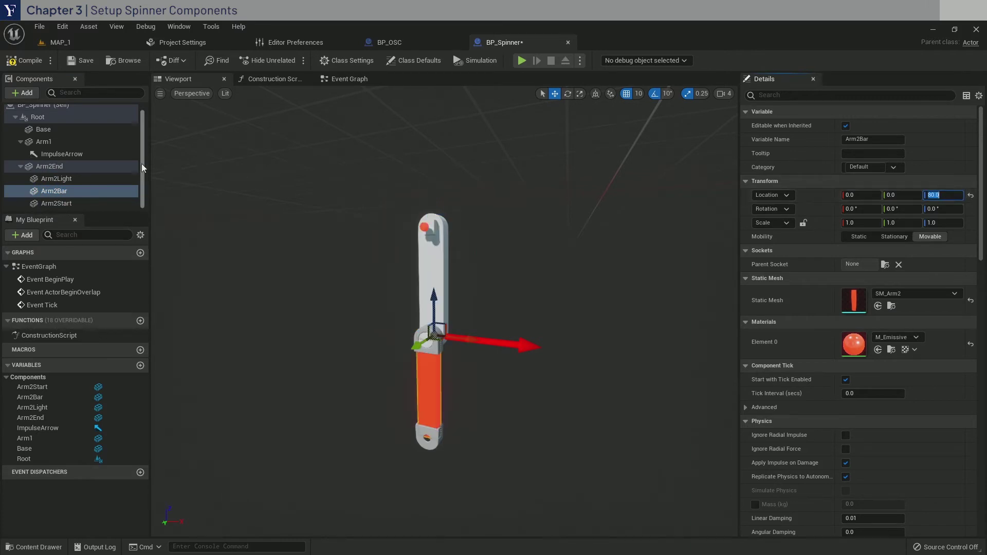
pyautogui.click(89, 177)
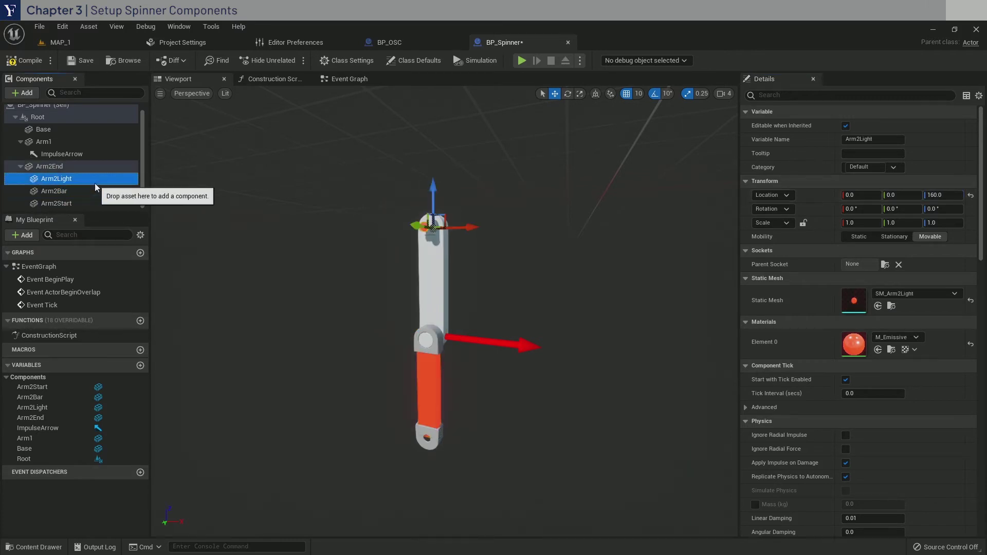
pyautogui.click(970, 195)
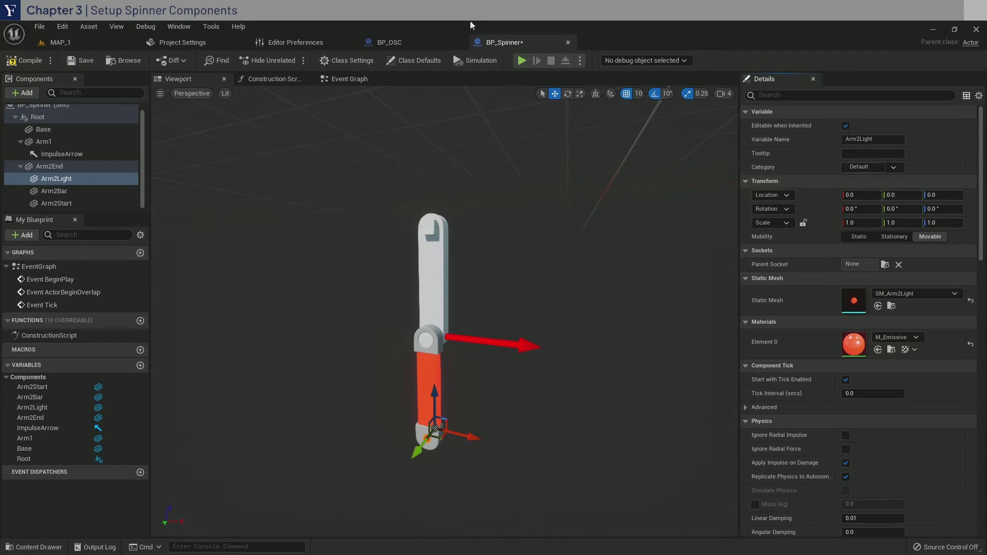
pyautogui.click(34, 61)
pyautogui.click(73, 64)
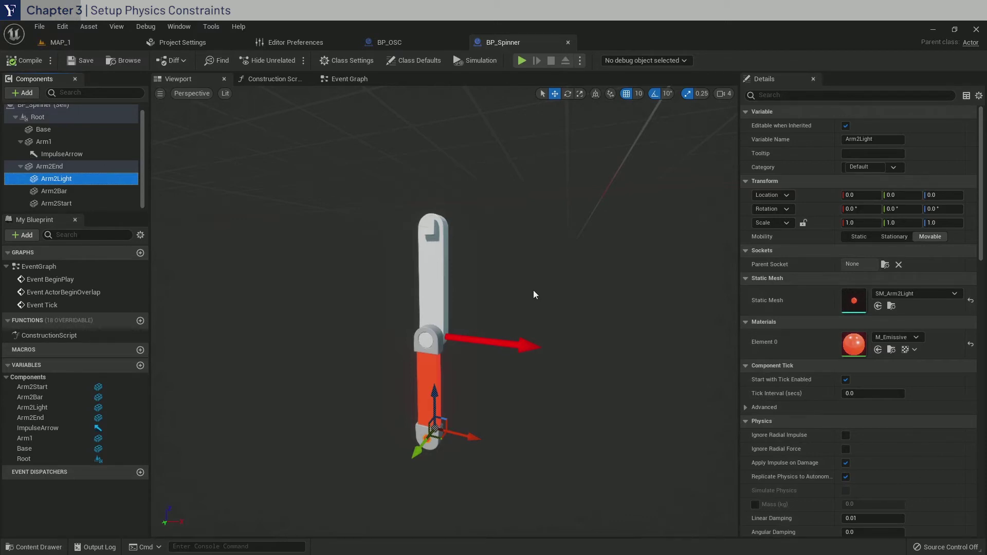
# Add a Physics Constraint component under Root and rename it PC_Base
pyautogui.click(57, 117)
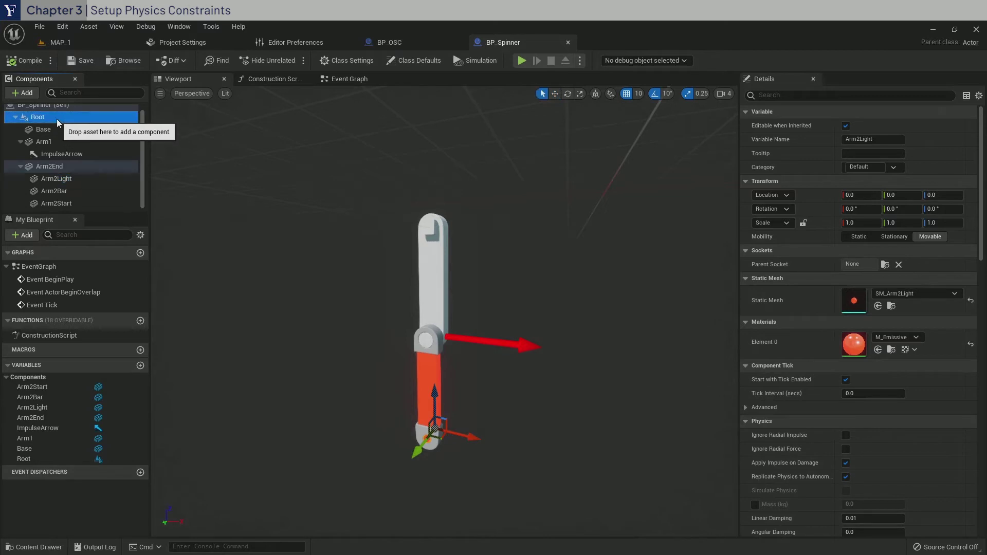
pyautogui.click(26, 96)
pyautogui.write('physic c')
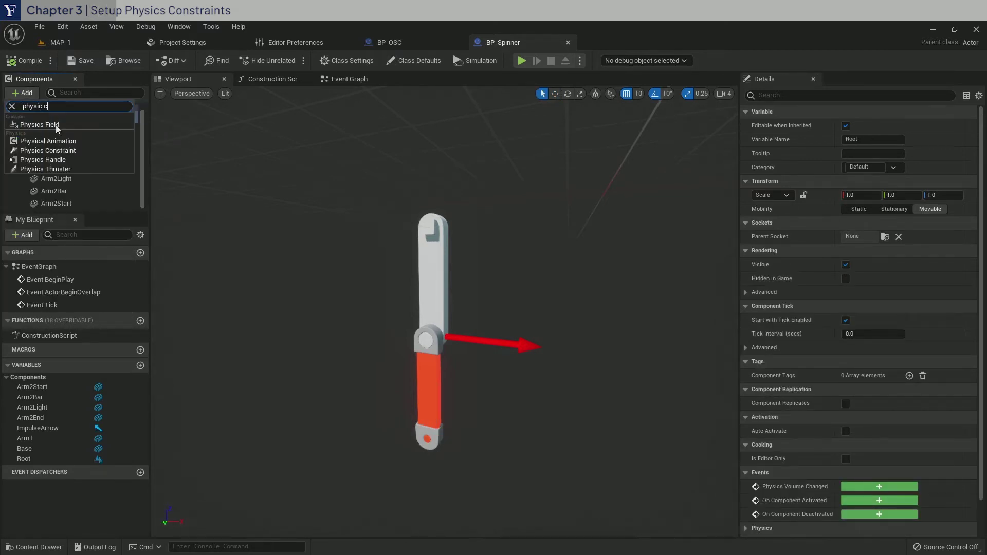
pyautogui.click(62, 153)
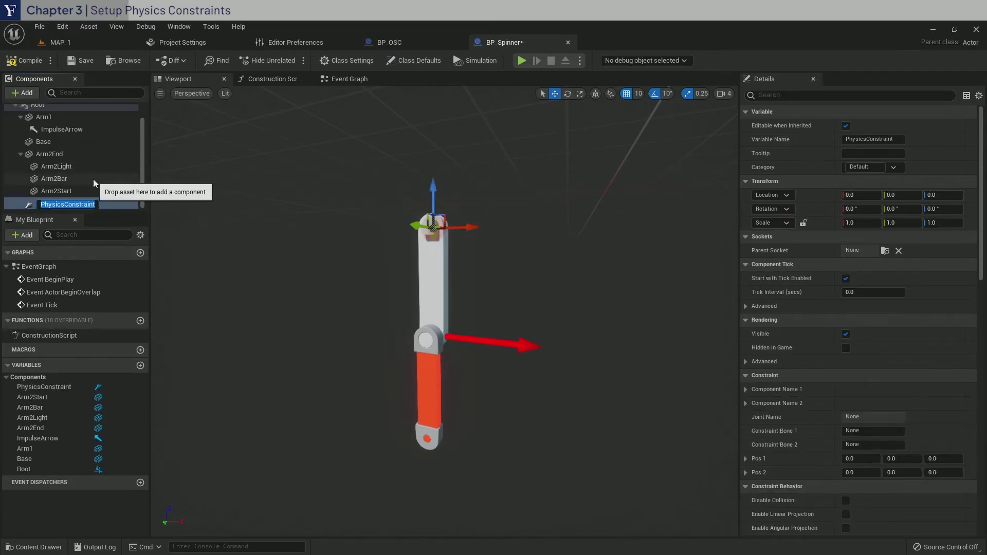
pyautogui.press('Return')
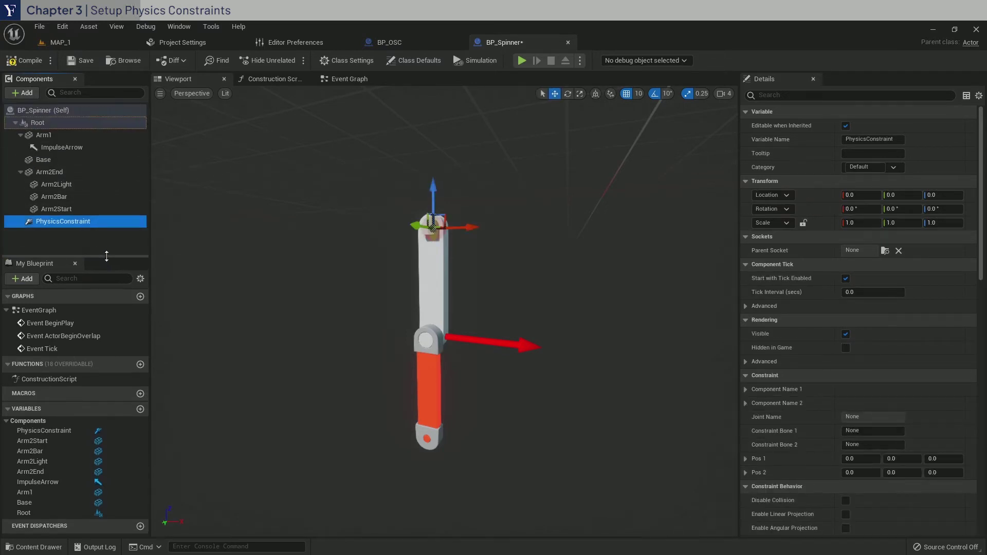
pyautogui.press('F2')
pyautogui.write('PC_Base')
pyautogui.press('Return')
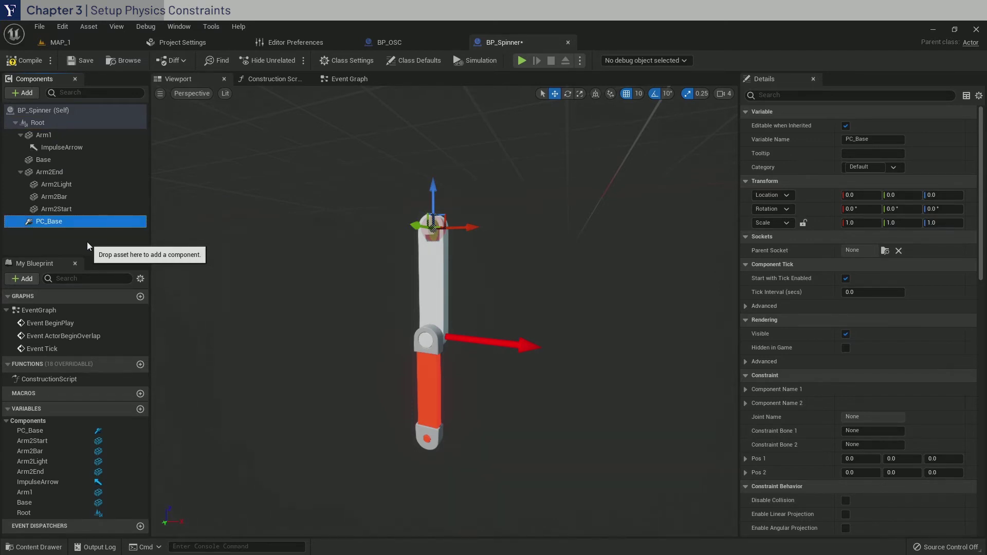
# Duplicate PC_Base and name the copy PC_Joint
pyautogui.hotkey('ctrl', 'd')
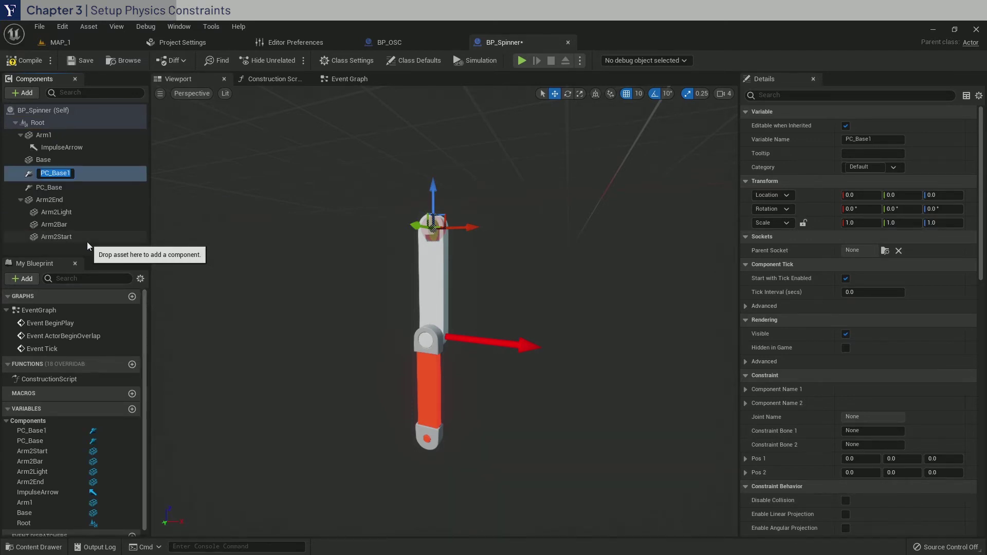
pyautogui.write('PC_')
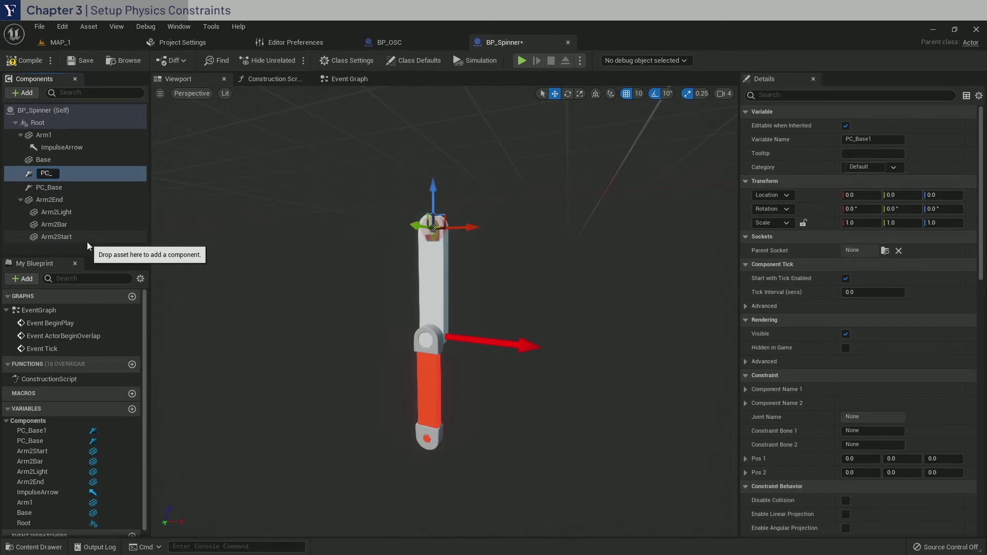
pyautogui.write('Joint')
pyautogui.press('Return')
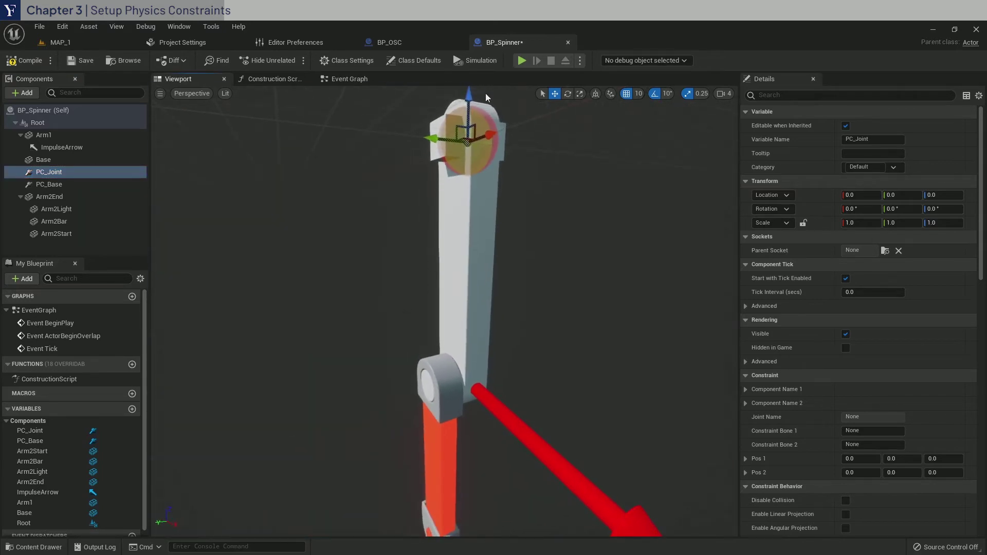
# Move PC_Joint down to the arm hinge at 0, 5, -80 and save BP_Spinner
pyautogui.moveTo(467, 100); pyautogui.dragTo(467, 356)
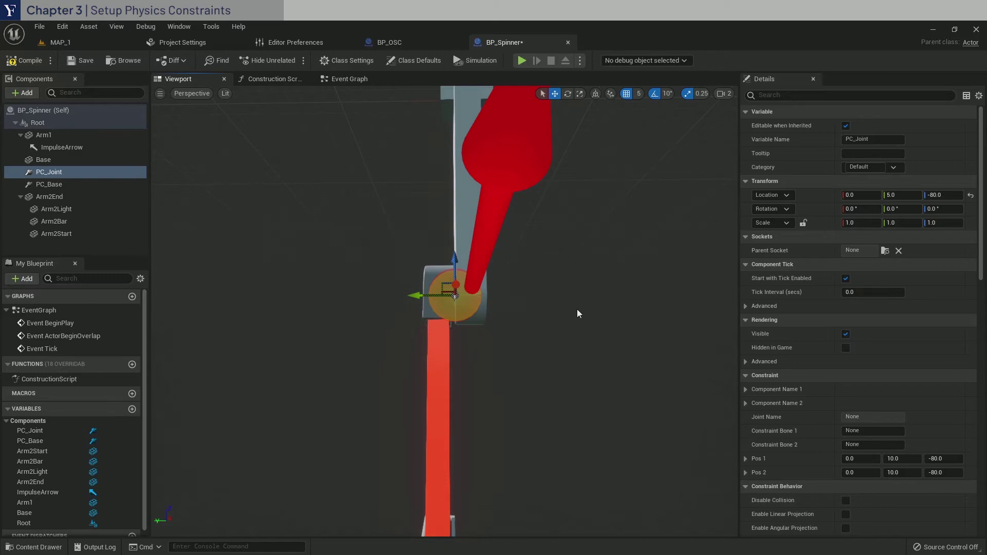
pyautogui.hotkey('ctrl', 's')
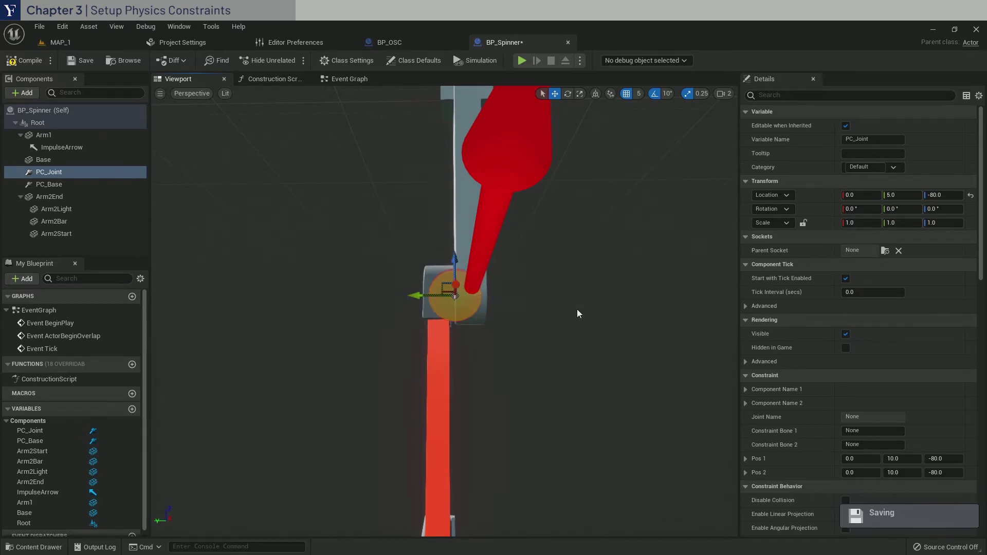
pyautogui.moveTo(575, 307)
pyautogui.mouseDown()
pyautogui.moveTo(517, 342)
pyautogui.moveTo(509, 316)
pyautogui.moveTo(569, 305)
pyautogui.mouseUp()
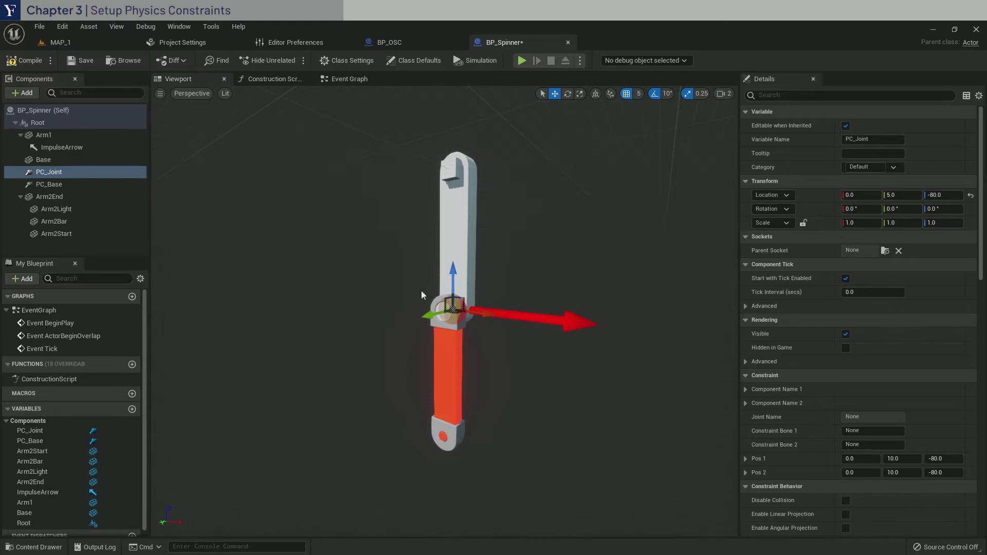
# Open SM_Arm1 from the _GEO folder and add a box simplified collision to it
pyautogui.click(76, 41)
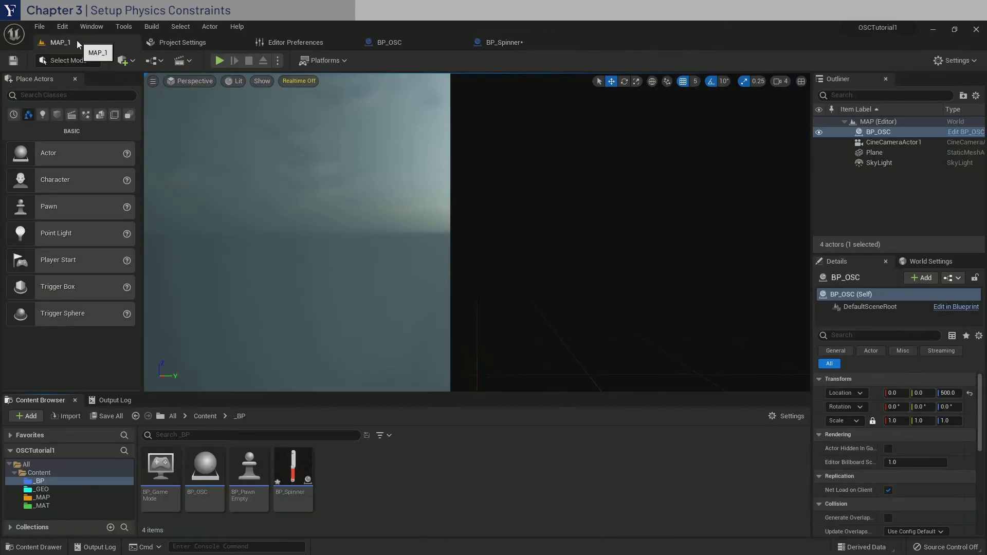
pyautogui.click(90, 489)
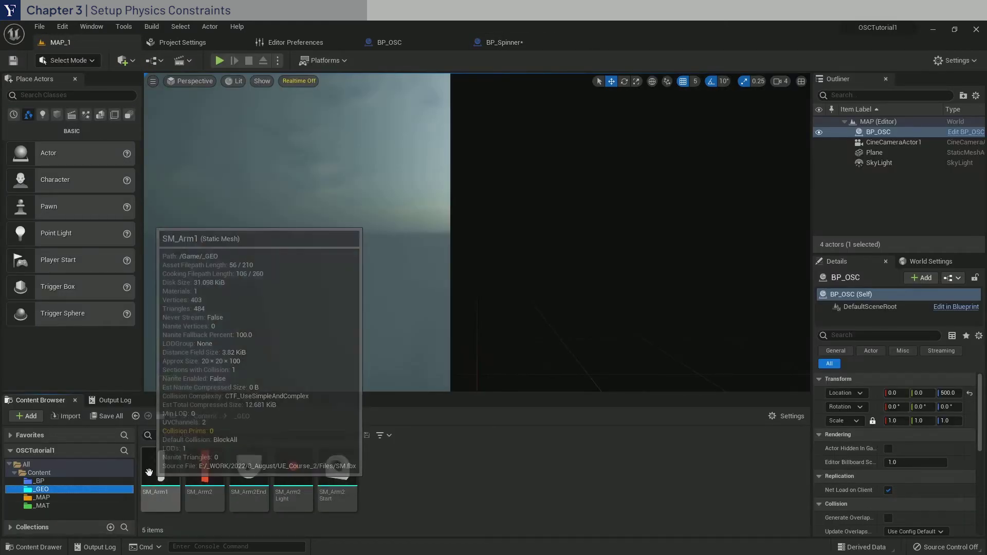
pyautogui.click(149, 472)
pyautogui.doubleClick(149, 472)
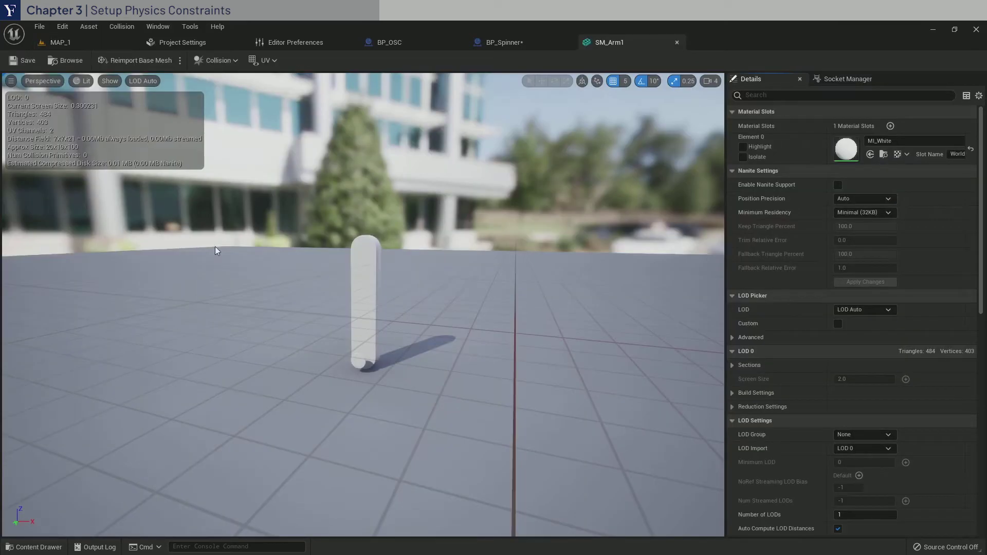
pyautogui.click(215, 61)
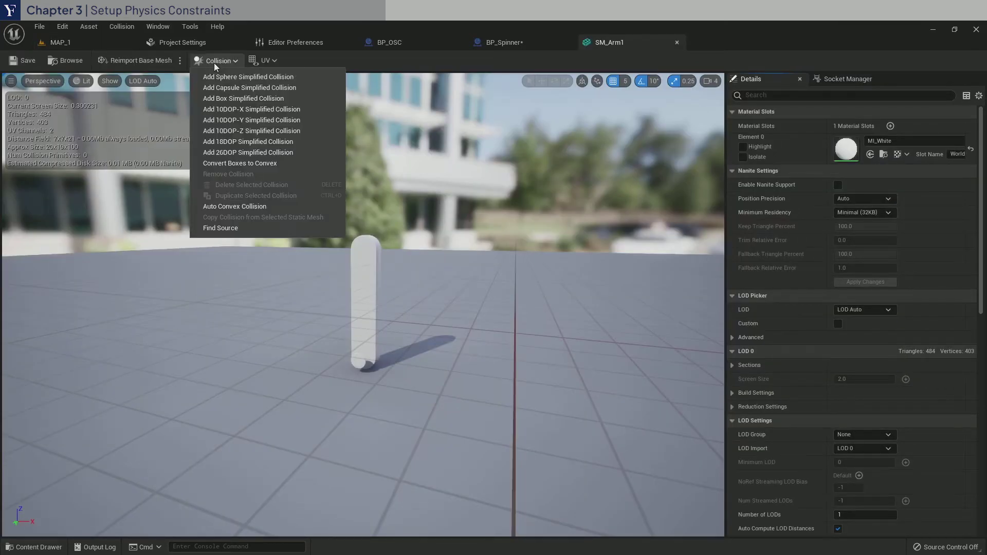
pyautogui.click(233, 98)
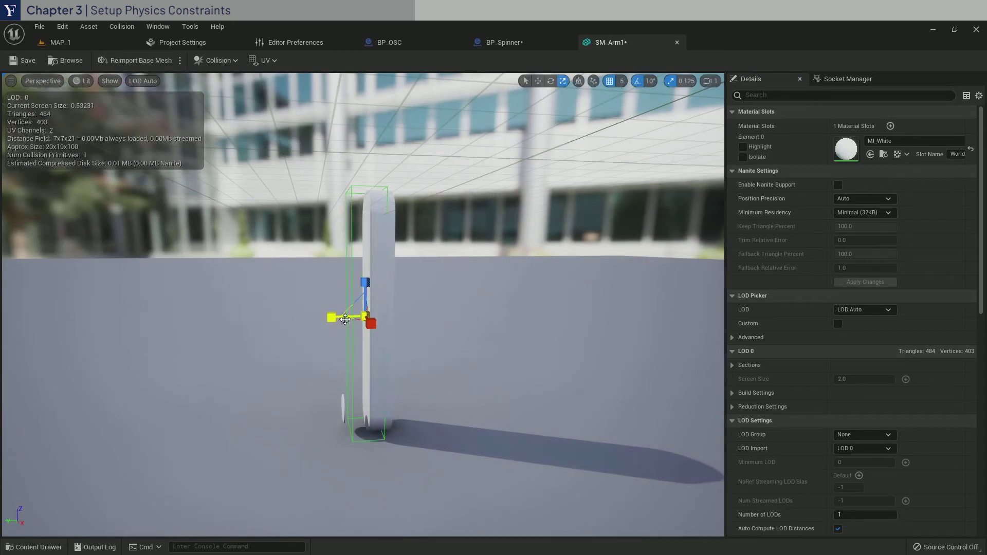
# Move and scale SM_Arm1's collision box to fit the arm (0.0625 scale snap), then save and close
pyautogui.press('w')
pyautogui.moveTo(346, 319); pyautogui.dragTo(359, 319)
pyautogui.click(686, 81)
pyautogui.click(720, 165)
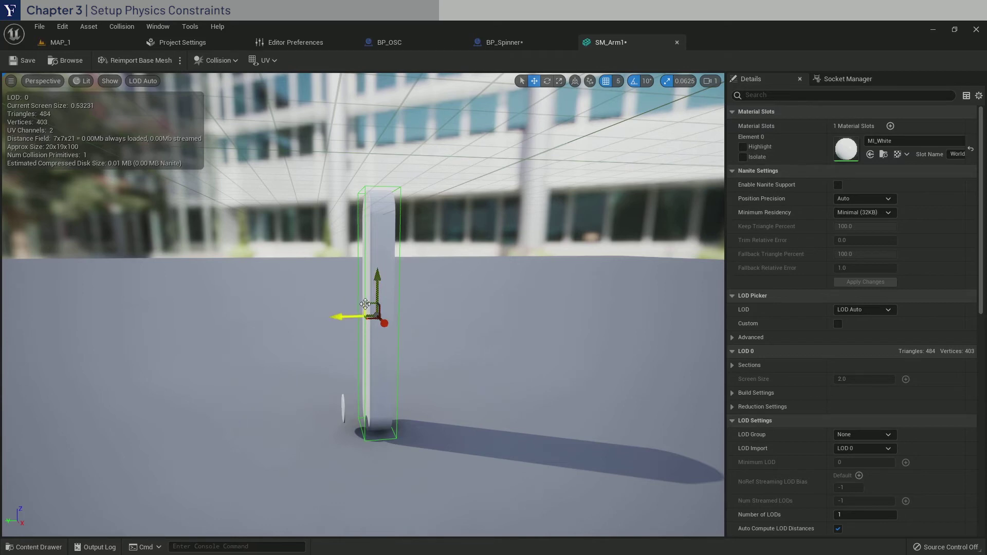
pyautogui.press('r')
pyautogui.moveTo(343, 317); pyautogui.dragTo(360, 318)
pyautogui.moveTo(460, 281); pyautogui.dragTo(489, 270)
pyautogui.click(23, 60)
pyautogui.click(676, 43)
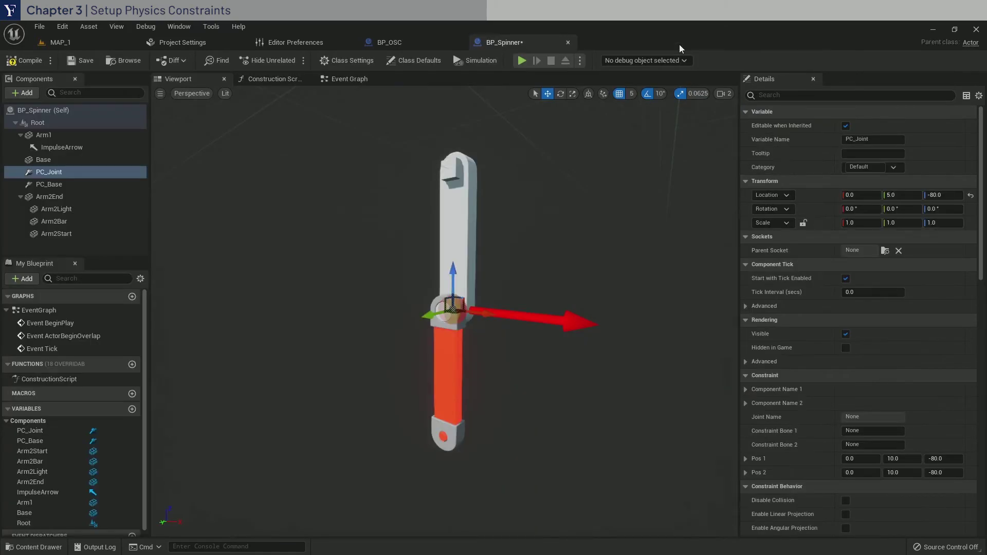
# Add a box simplified collision to SM_Arm2End, save it, and close its editor
pyautogui.click(84, 42)
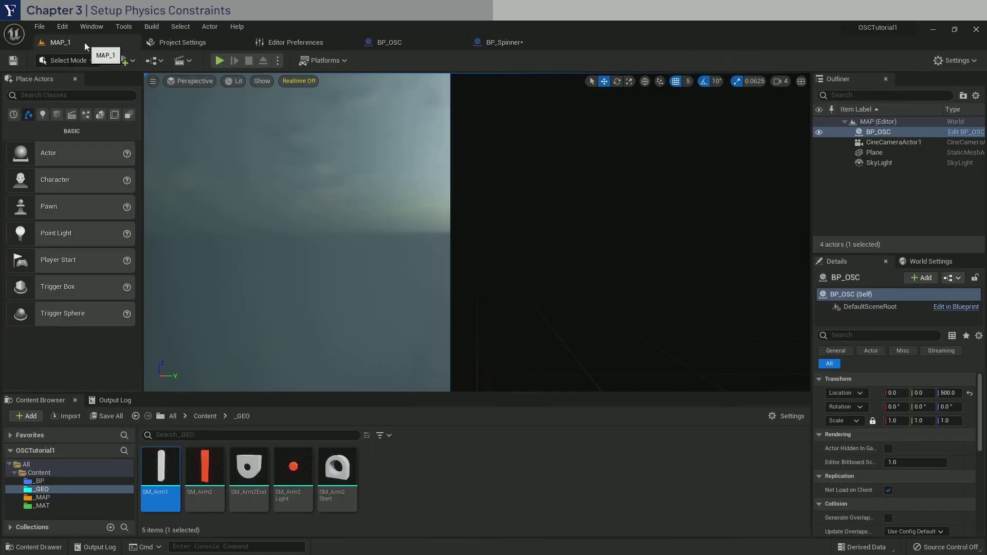
pyautogui.doubleClick(251, 472)
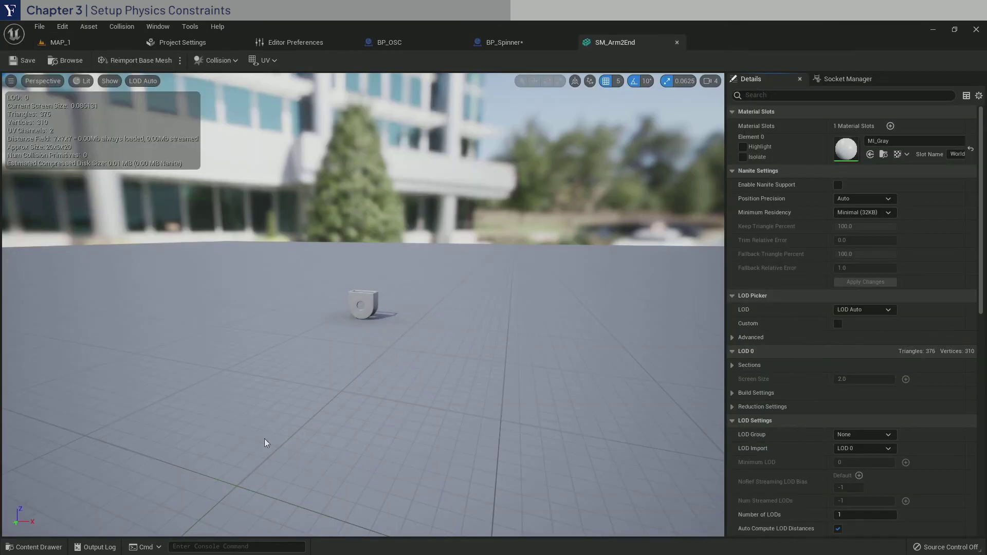
pyautogui.click(221, 61)
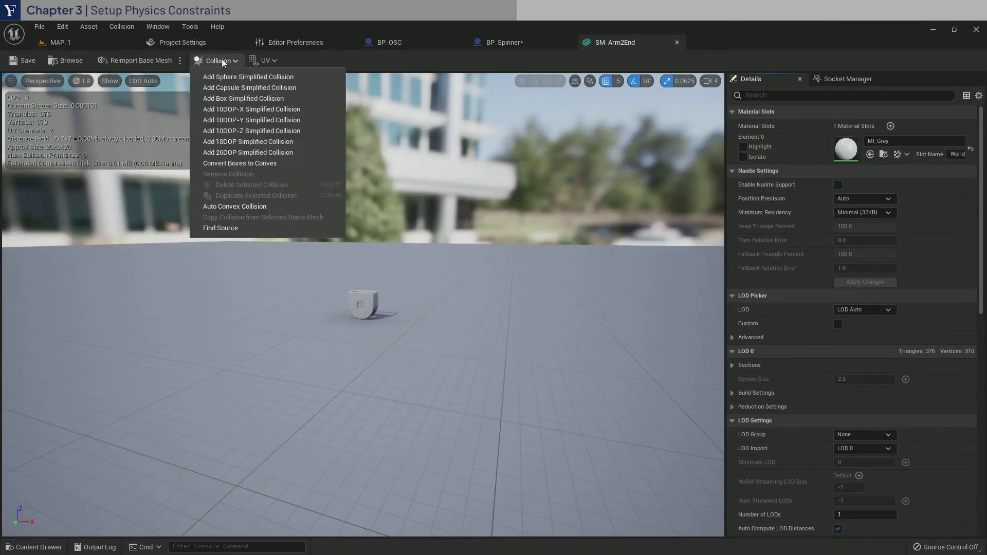
pyautogui.click(240, 99)
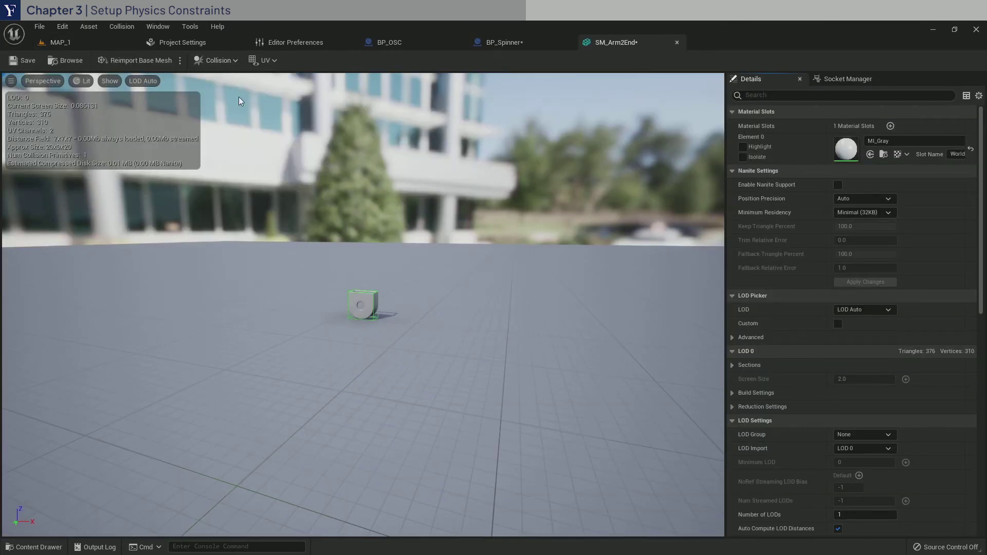
pyautogui.click(23, 60)
pyautogui.click(677, 43)
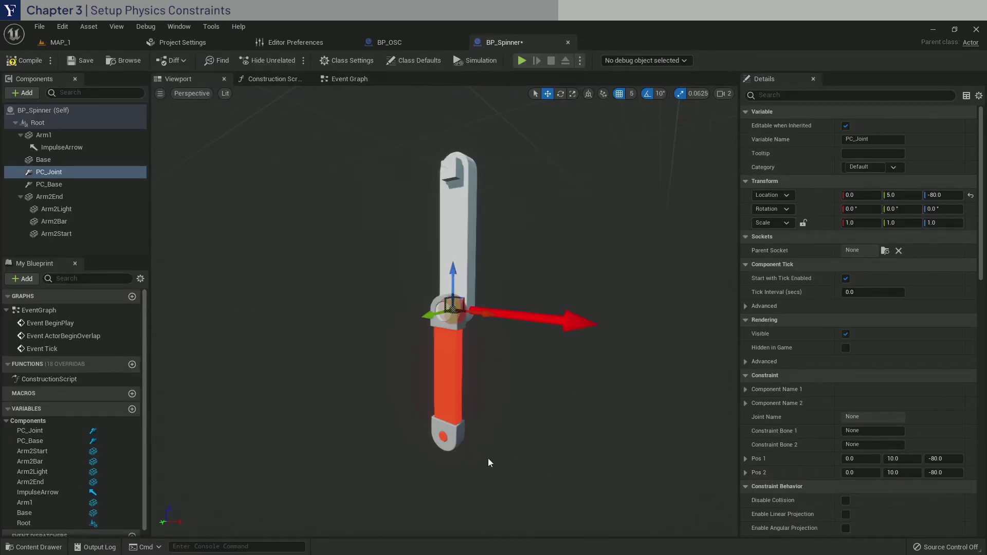
# Enable Simulate Physics on Arm1, lock Position Y and Rotation X and Z, and expand Collision Presets
pyautogui.click(88, 134)
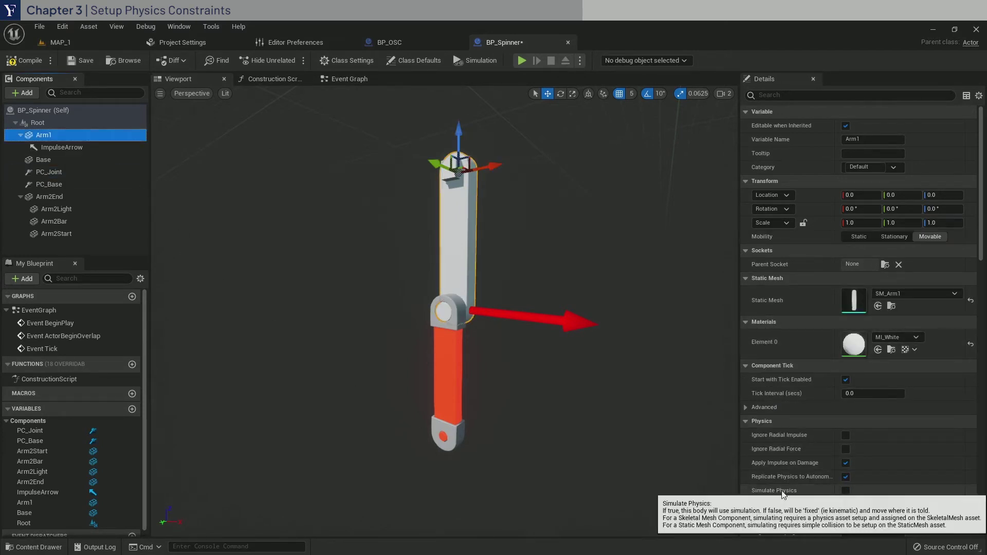
pyautogui.click(846, 491)
pyautogui.scroll(-2, 935, 491)
pyautogui.scroll(-4, 936, 491)
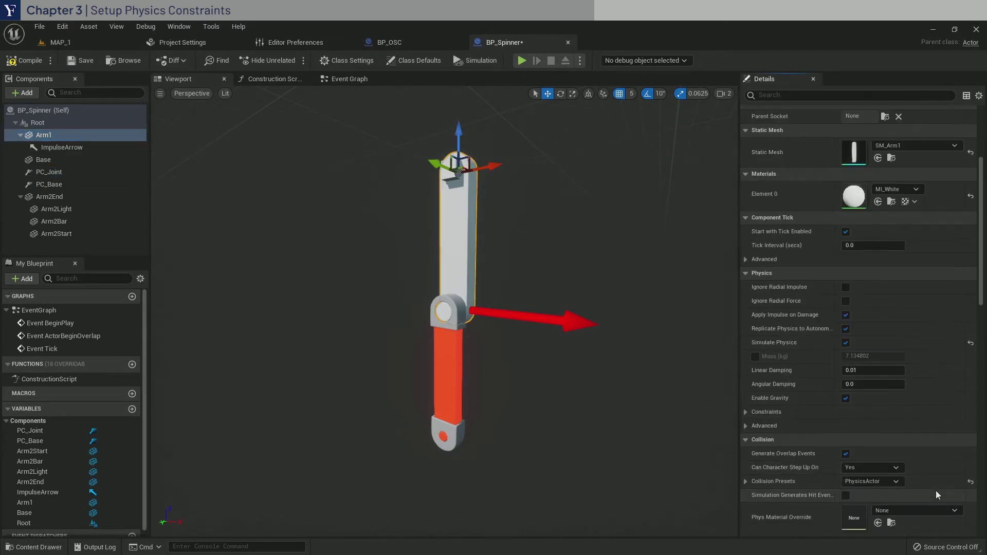
pyautogui.click(748, 412)
pyautogui.click(866, 426)
pyautogui.click(846, 440)
pyautogui.click(878, 440)
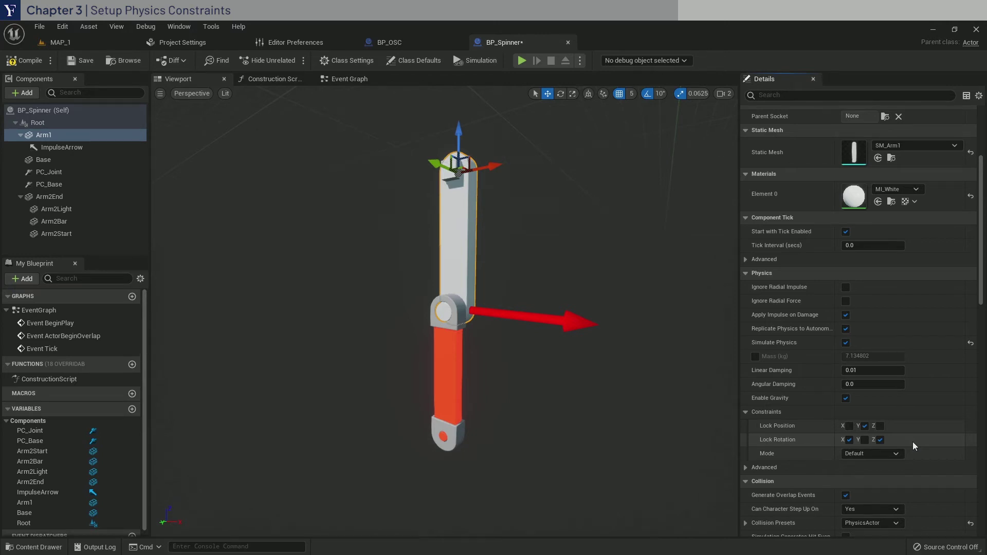
pyautogui.scroll(-5, 912, 442)
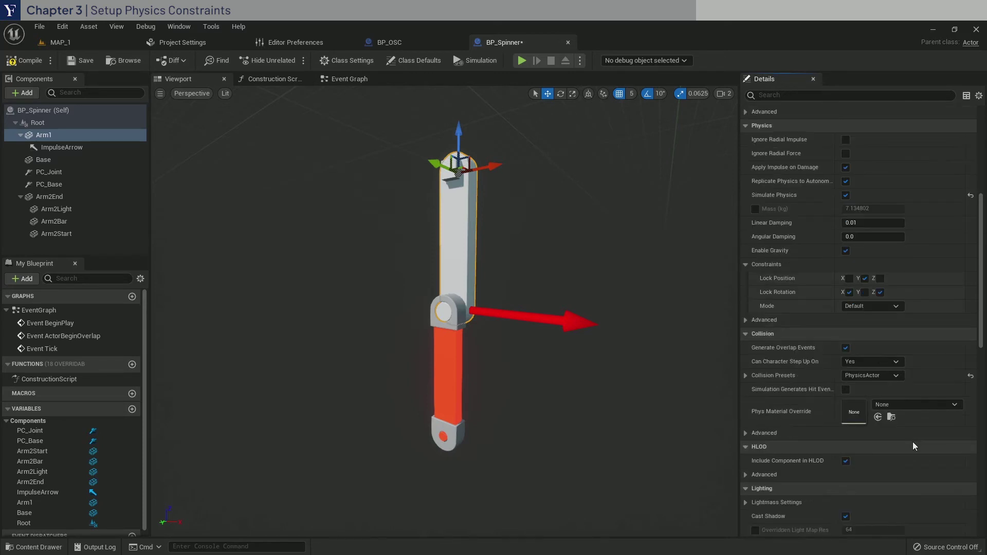
pyautogui.click(746, 375)
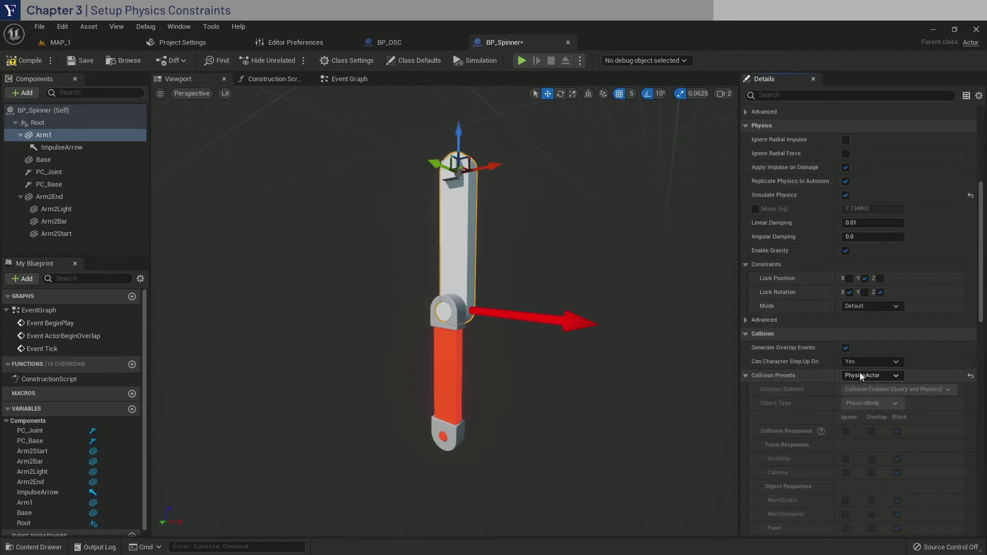
# Enable Simulate Physics on Arm2End with Position Y and Rotation X and Z locked
pyautogui.click(37, 198)
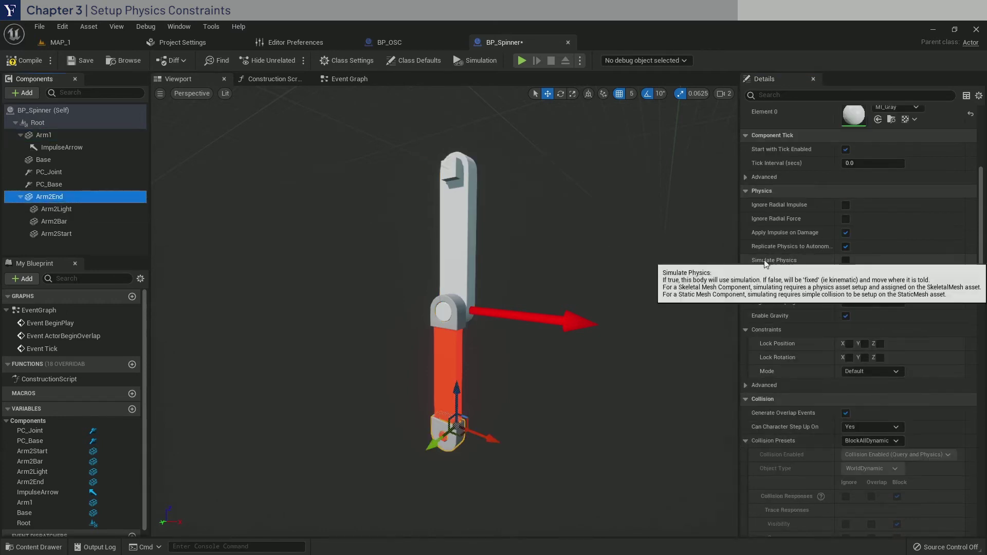
pyautogui.click(846, 260)
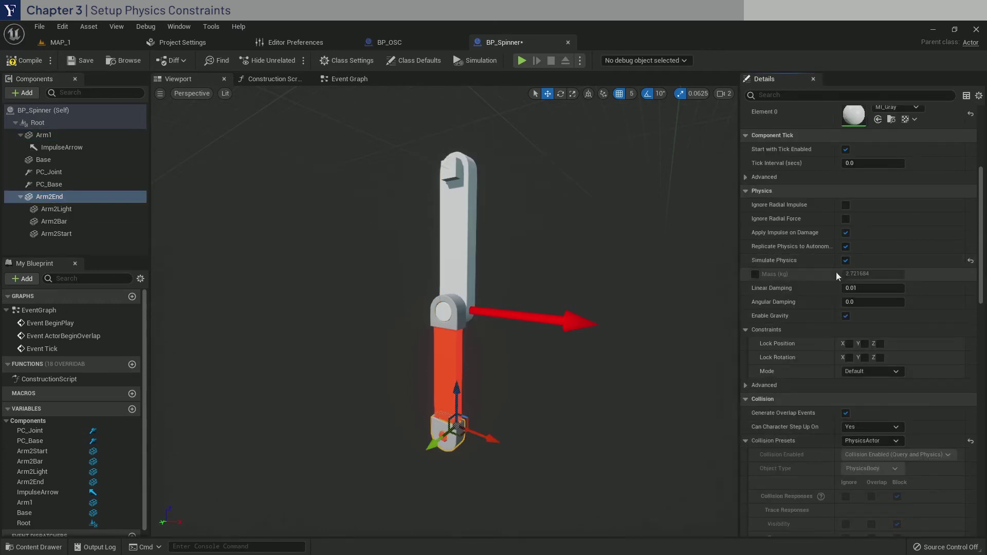
pyautogui.click(865, 344)
pyautogui.click(848, 358)
pyautogui.click(881, 357)
# Set Arm2End's Mass Scale to 2.0 in the advanced physics settings
pyautogui.scroll(-3, 780, 359)
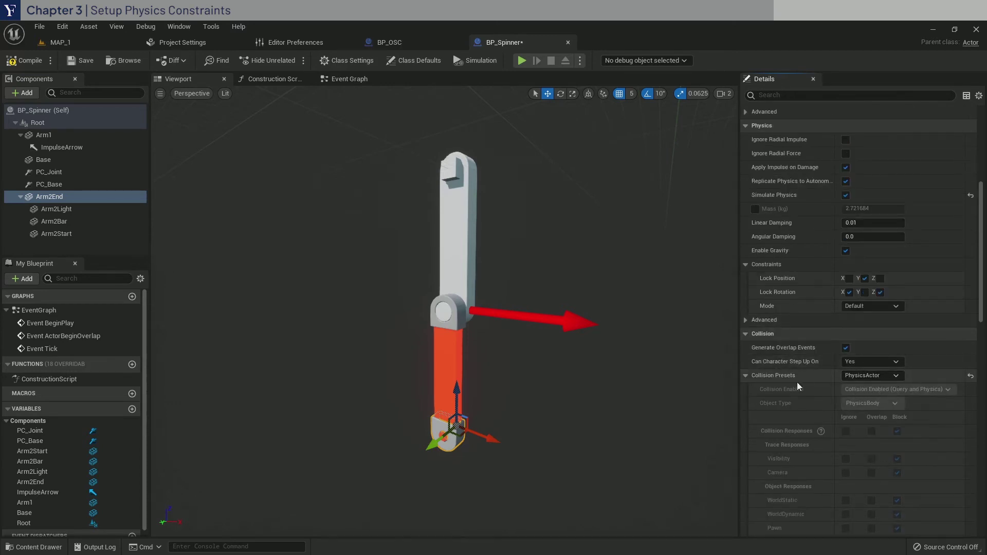
pyautogui.scroll(-12, 798, 383)
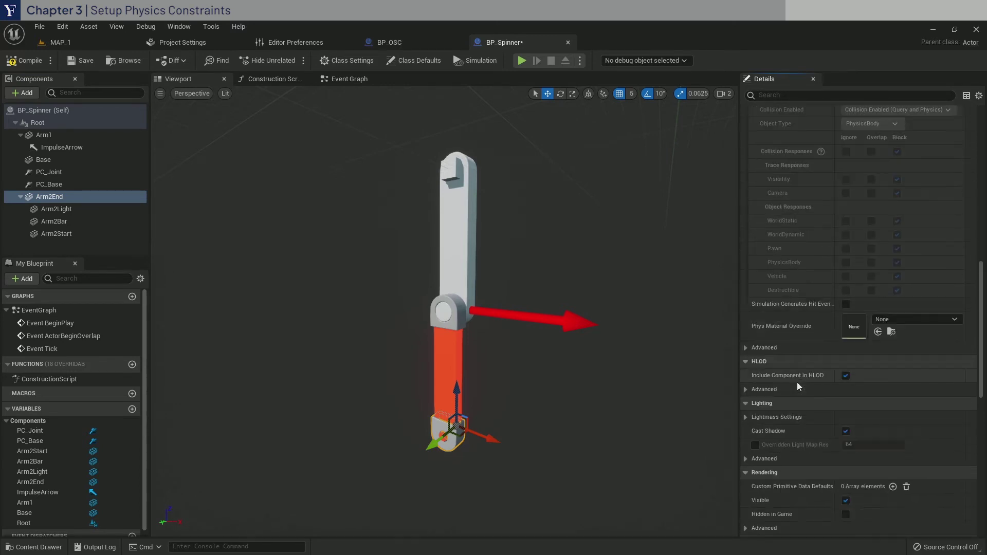
pyautogui.scroll(10, 797, 383)
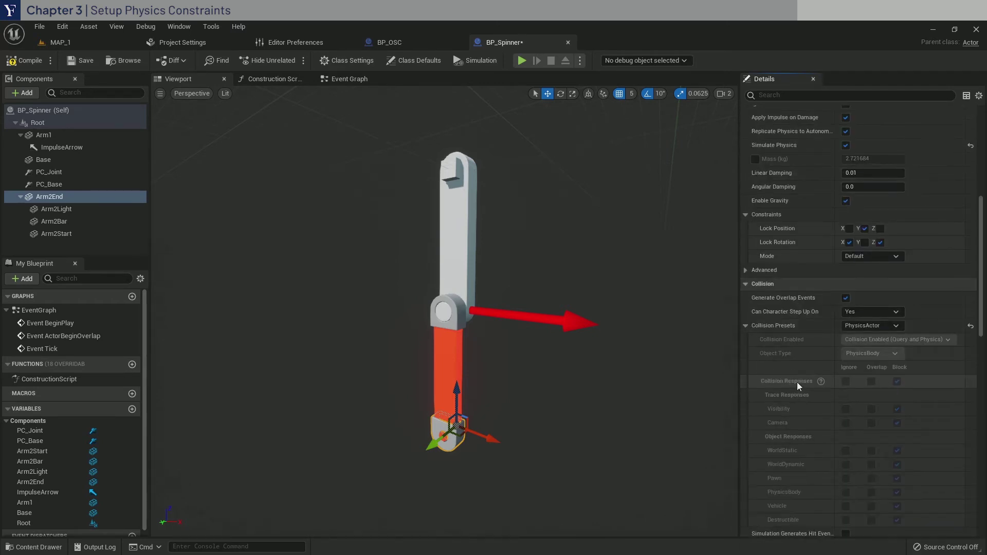
pyautogui.click(746, 271)
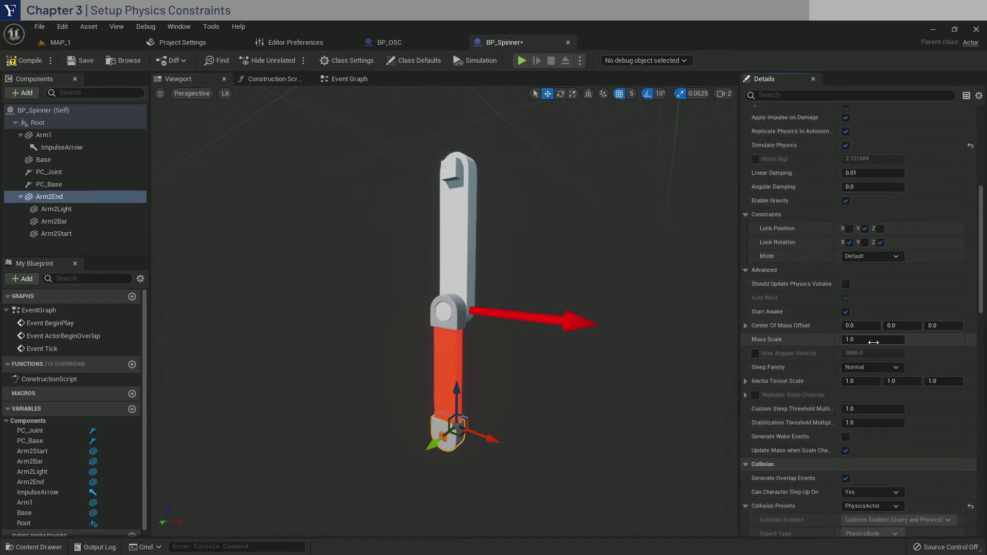
pyautogui.click(874, 343)
pyautogui.write('2')
pyautogui.press('Return')
# Give Base a custom Query Only collision with PhysicsBody object type and all responses set to Ignore
pyautogui.click(84, 159)
pyautogui.scroll(-8, 775, 341)
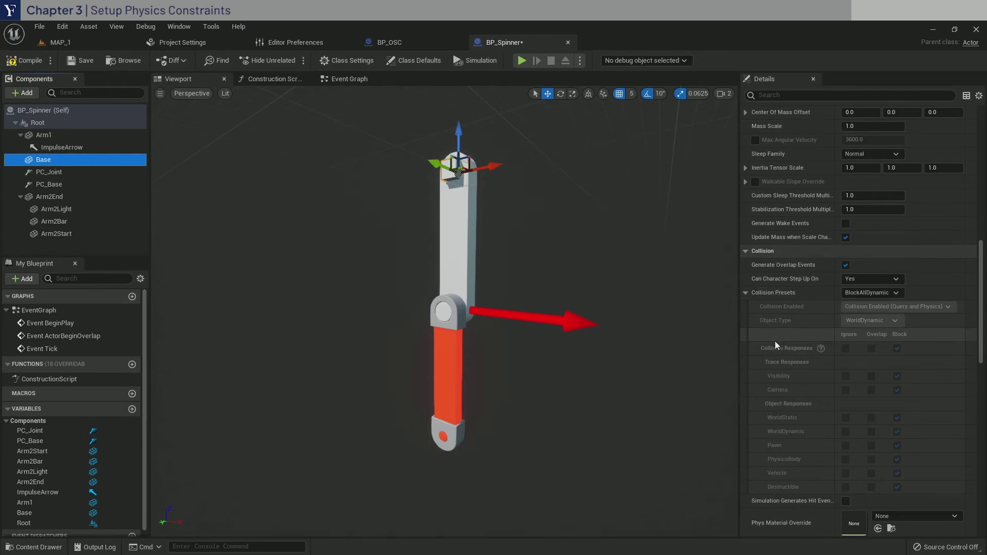
pyautogui.click(880, 294)
pyautogui.click(890, 313)
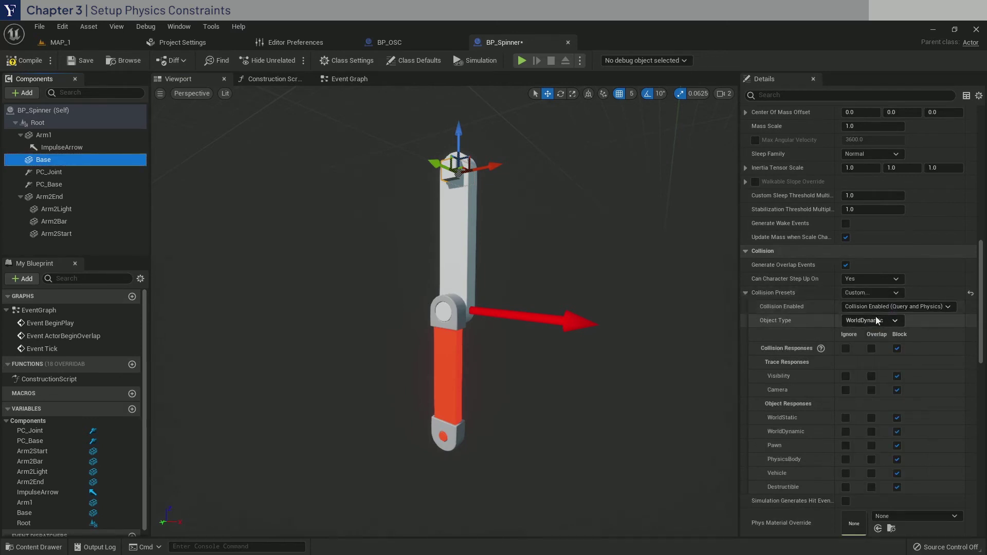
pyautogui.click(906, 305)
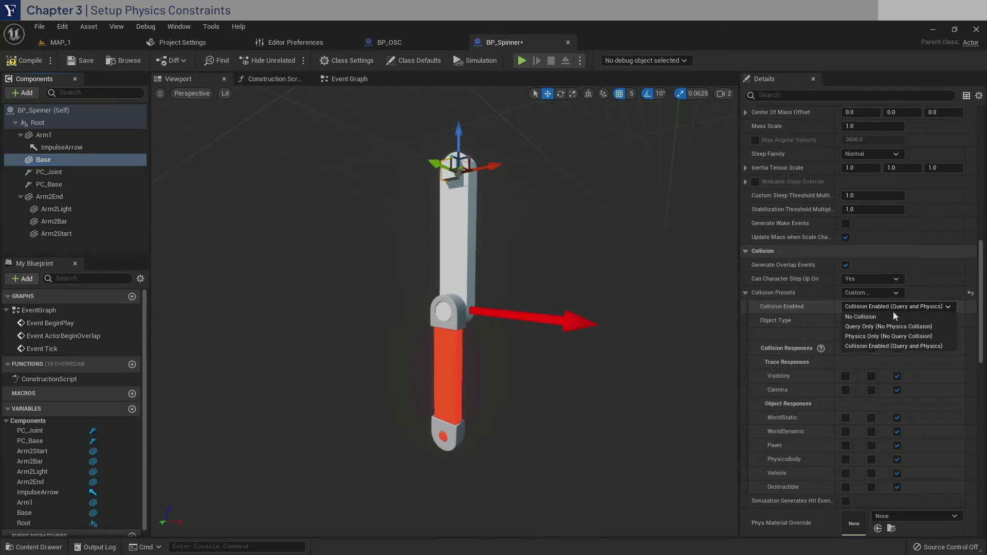
pyautogui.click(866, 323)
pyautogui.click(865, 322)
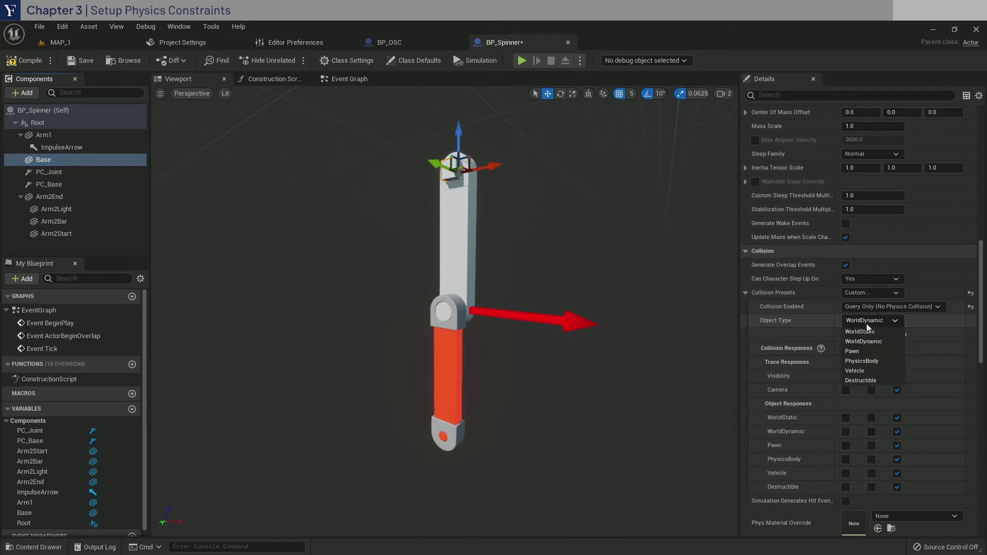
pyautogui.click(867, 356)
pyautogui.click(846, 349)
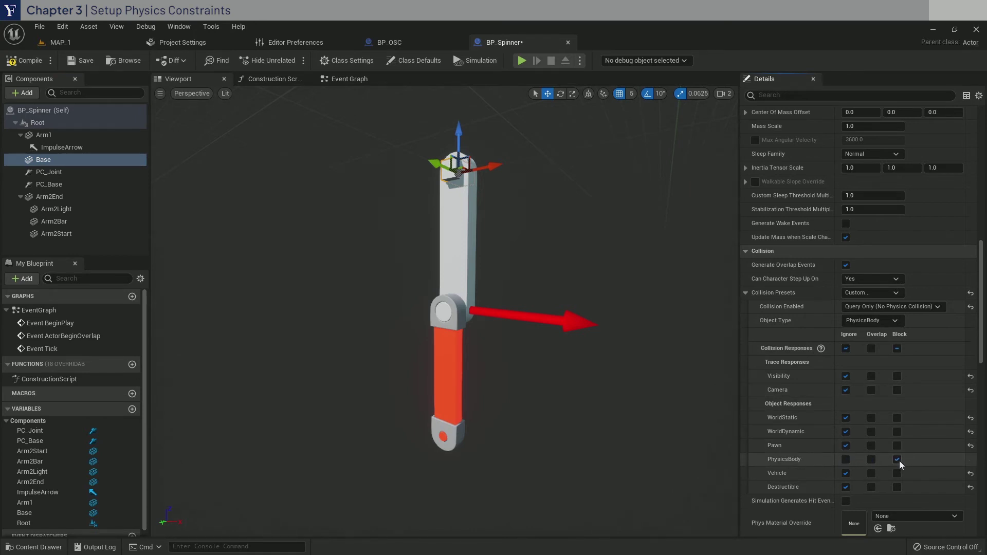
# Untick Visible to hide the Base mesh and save BP_Spinner
pyautogui.scroll(-4, 813, 470)
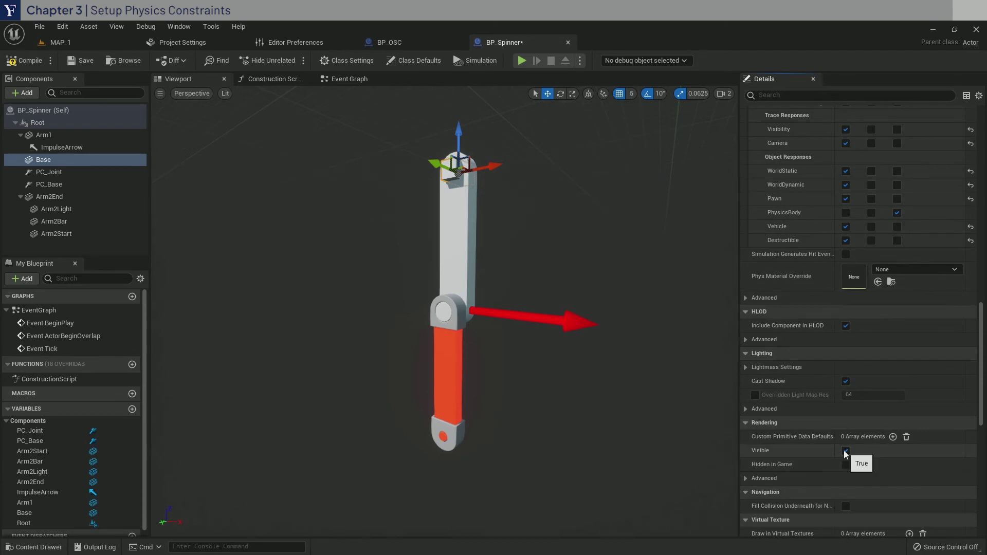
pyautogui.click(845, 452)
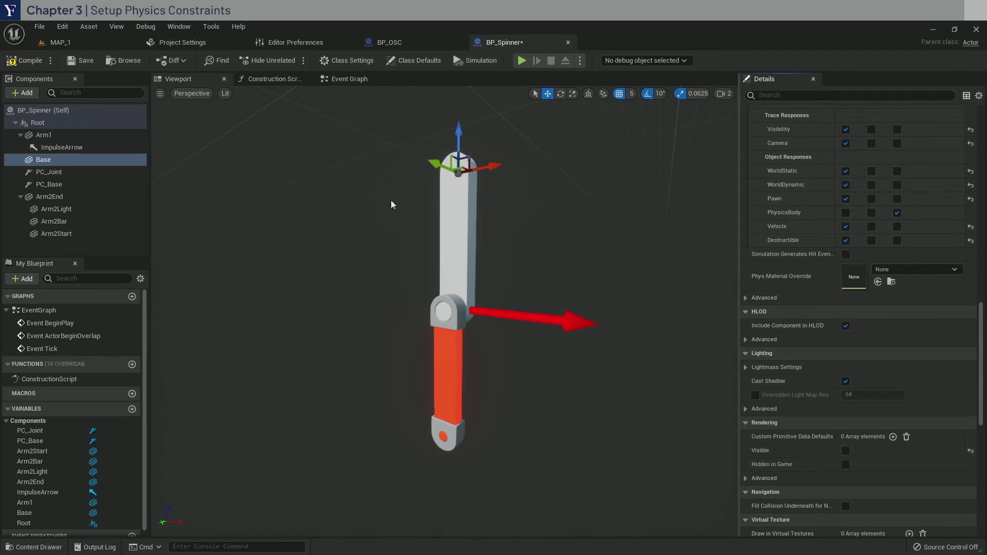
pyautogui.click(20, 64)
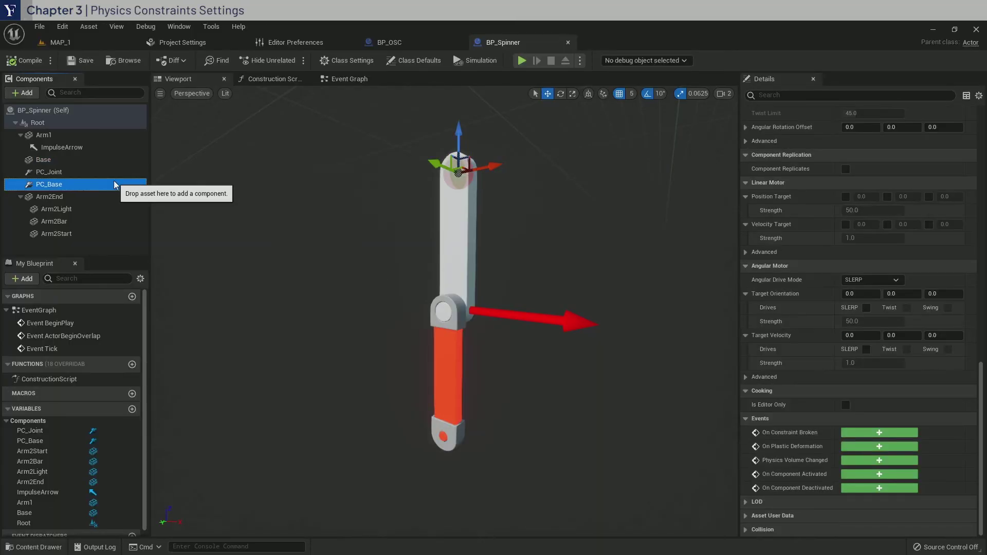
# Set PC_Base's Component Name 1 to Base and Component Name 2 to Arm1
pyautogui.scroll(3, 847, 319)
pyautogui.scroll(10, 846, 320)
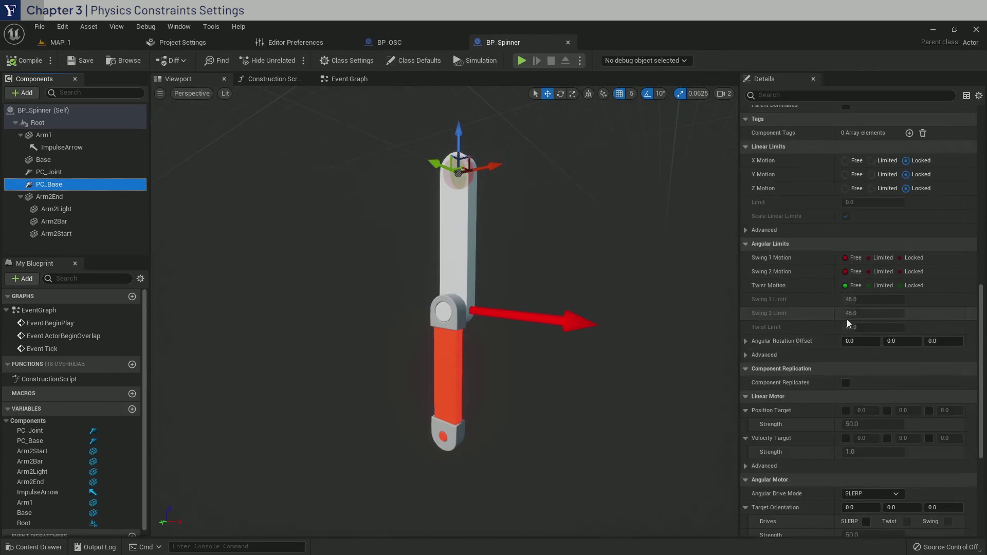
pyautogui.scroll(5, 846, 319)
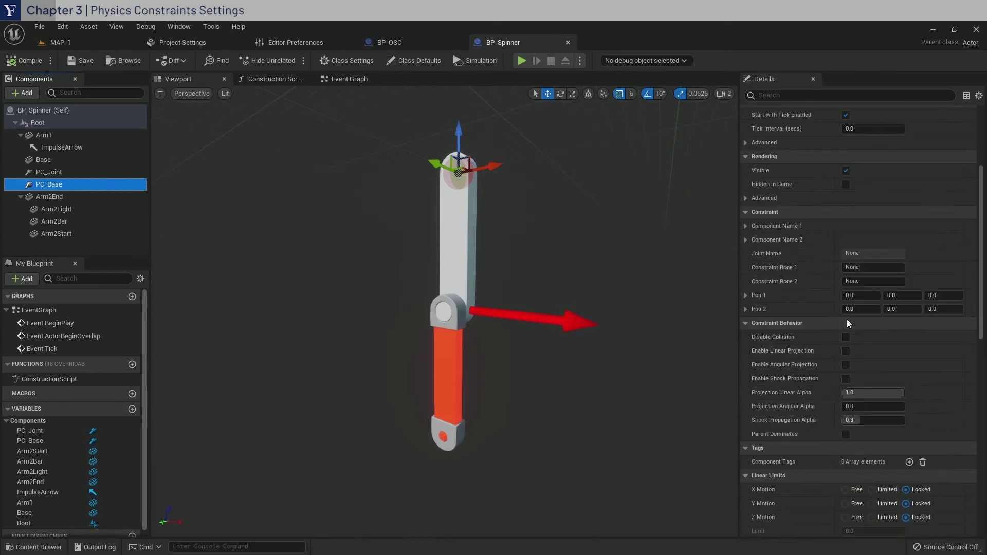
pyautogui.click(746, 226)
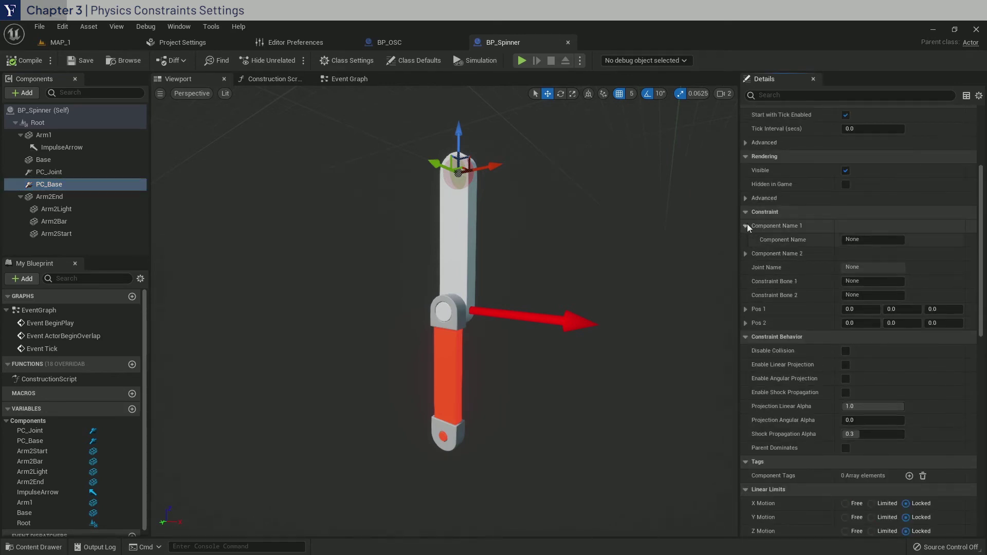
pyautogui.click(888, 240)
pyautogui.write('Base')
pyautogui.press('Return')
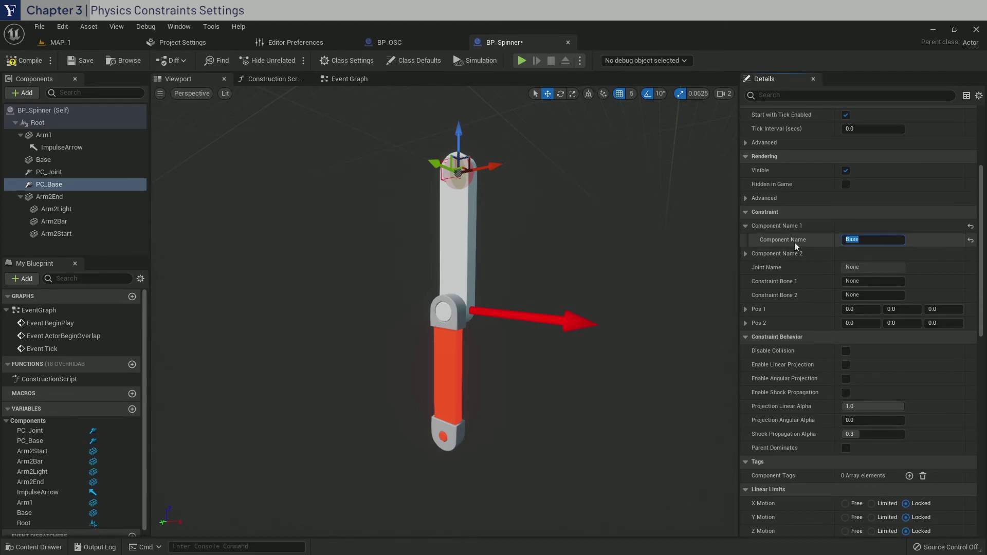
pyautogui.click(747, 251)
pyautogui.click(877, 267)
pyautogui.write('Arm1')
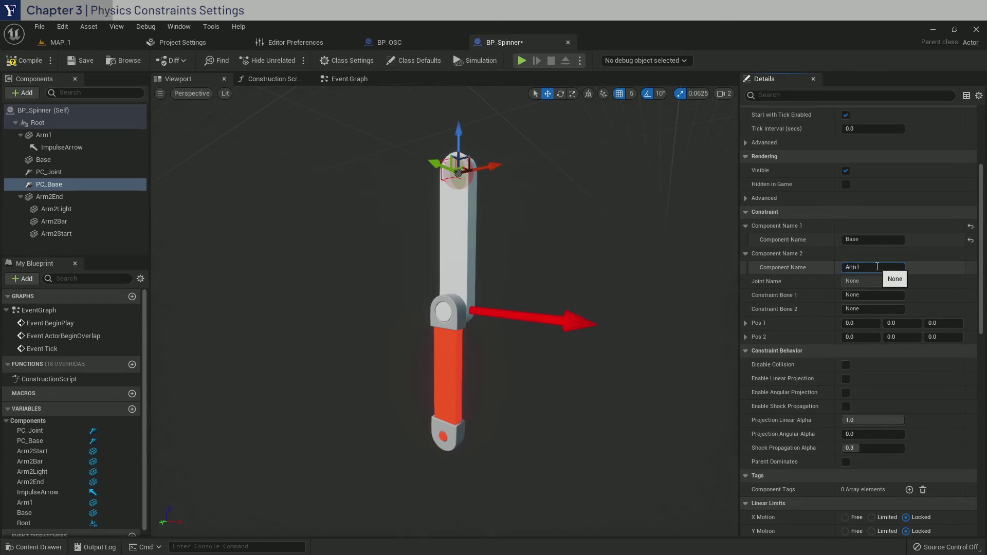
pyautogui.press('Return')
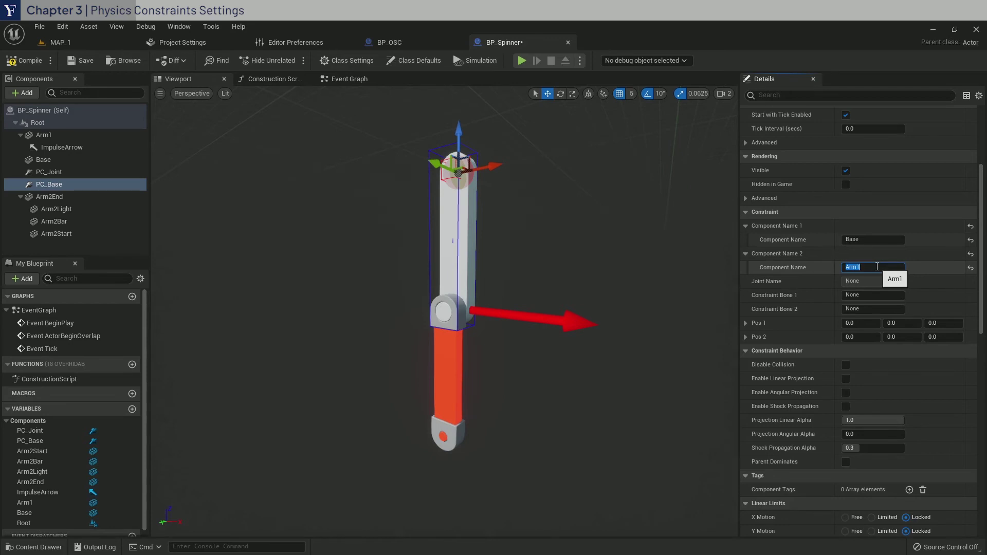
# Set PC_Joint's Component Name 1 to Arm1 and Component Name 2 to Arm2End
pyautogui.click(119, 177)
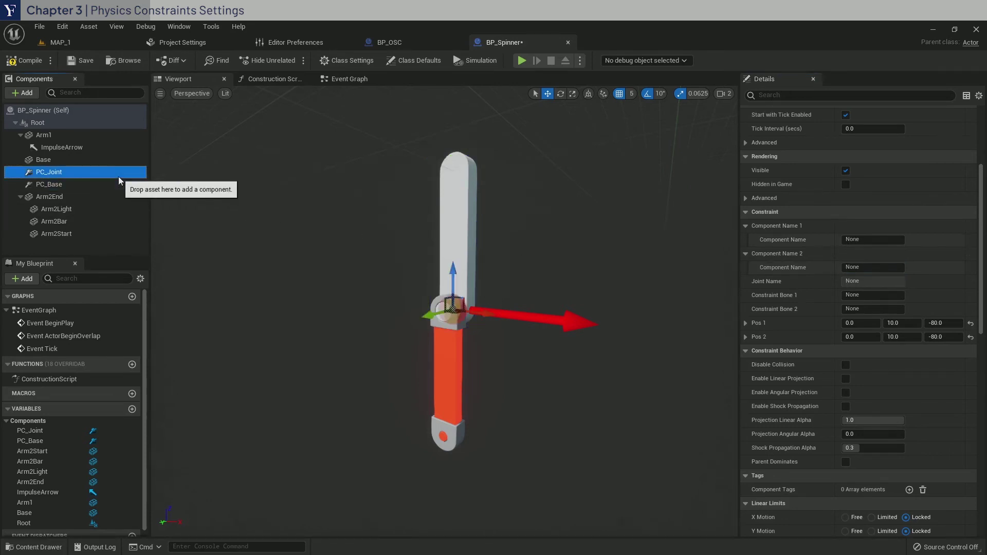
pyautogui.click(872, 241)
pyautogui.write('Arm1')
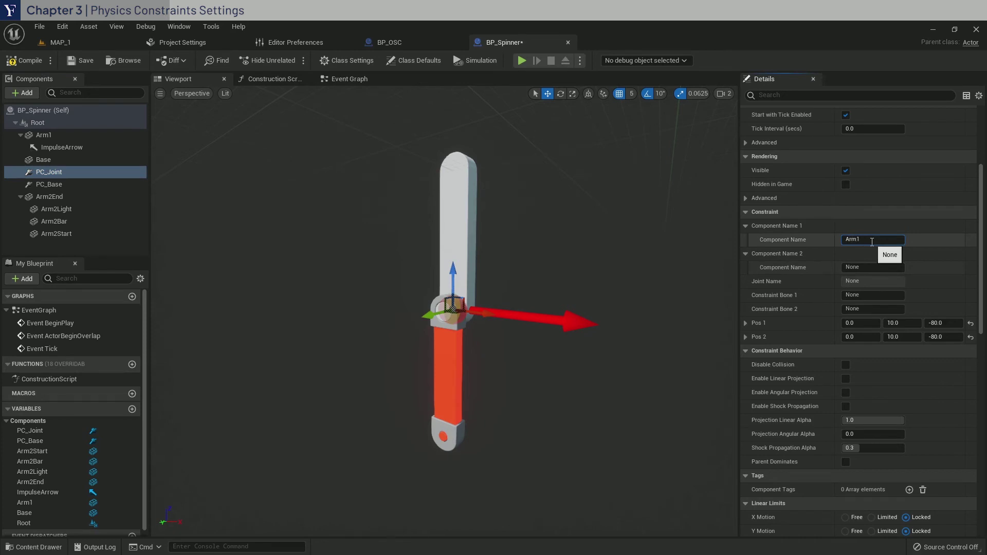
pyautogui.click(865, 267)
pyautogui.write('Arm2End')
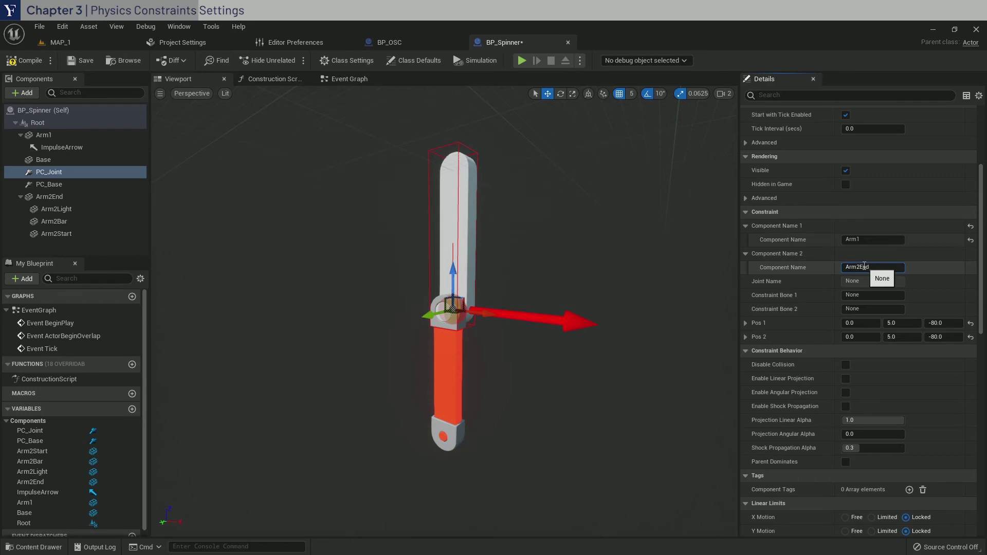
pyautogui.press('Return')
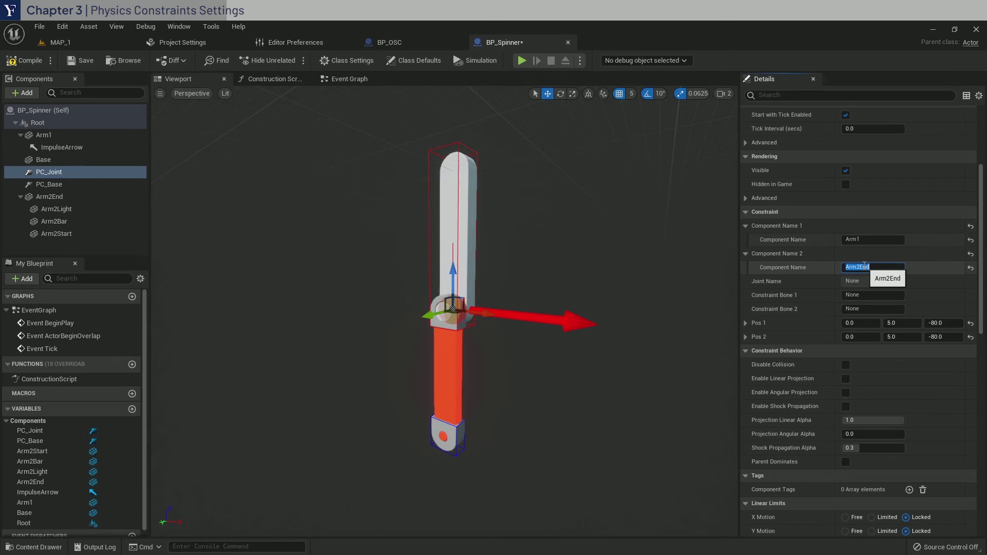
# Set PC_Joint's Swing 1 Motion and Twist Motion to Locked
pyautogui.scroll(-5, 785, 294)
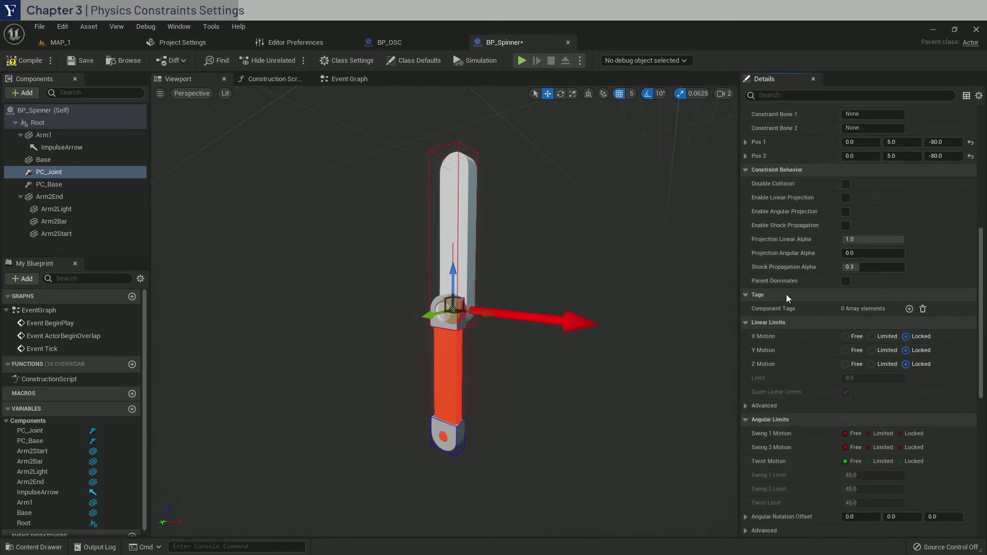
pyautogui.scroll(-3, 786, 294)
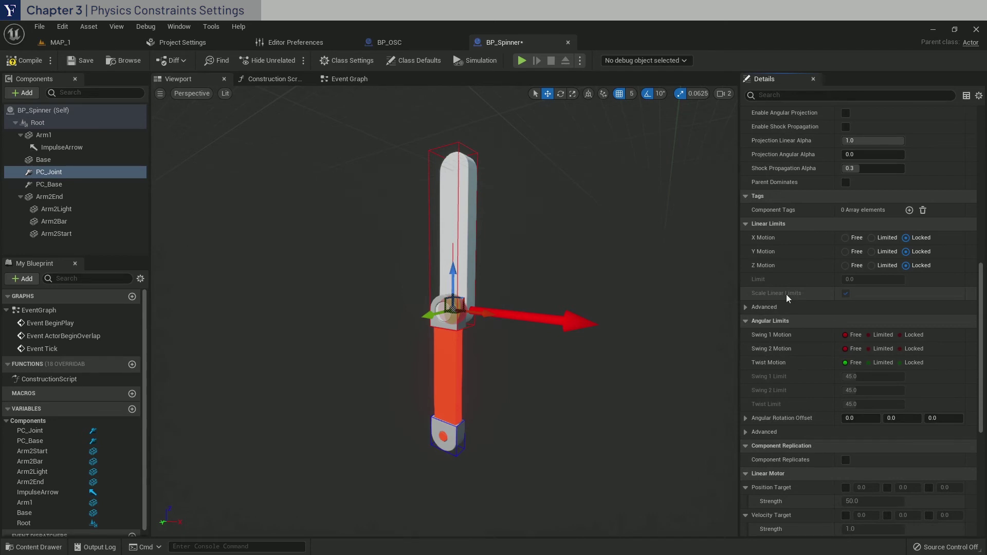
pyautogui.click(916, 334)
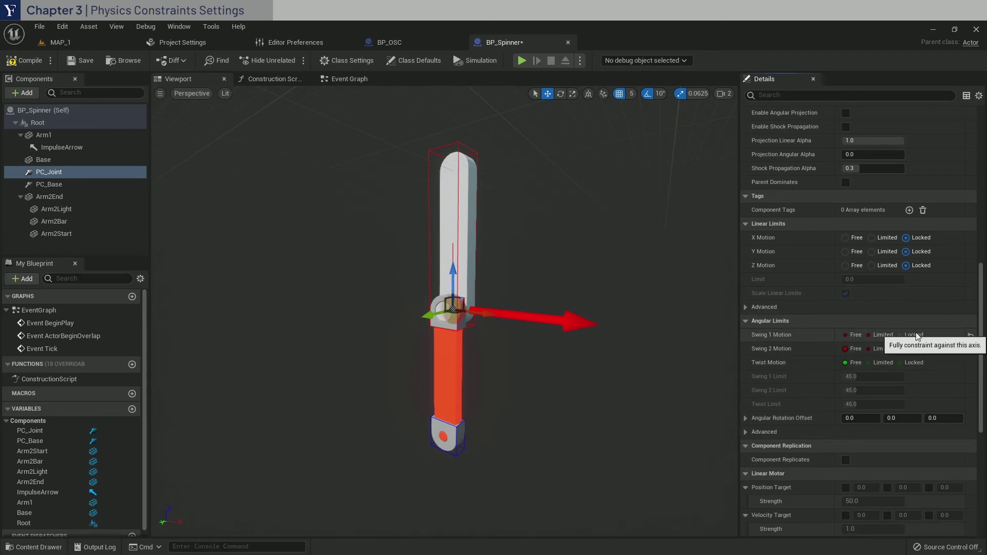
pyautogui.click(914, 363)
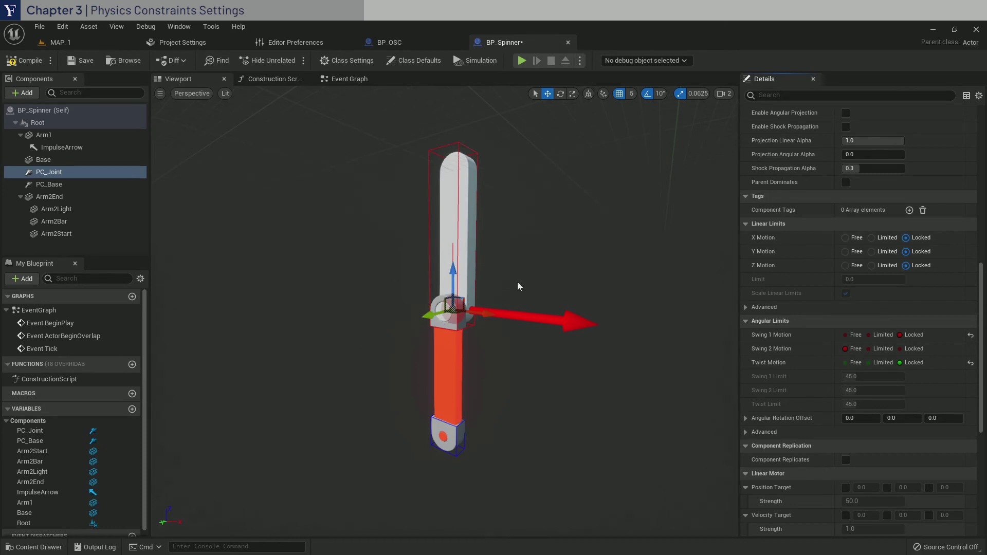
# Lock Swing 1 and Twist motion on PC_Base, tick Disable Collision, and save BP_Spinner
pyautogui.click(90, 183)
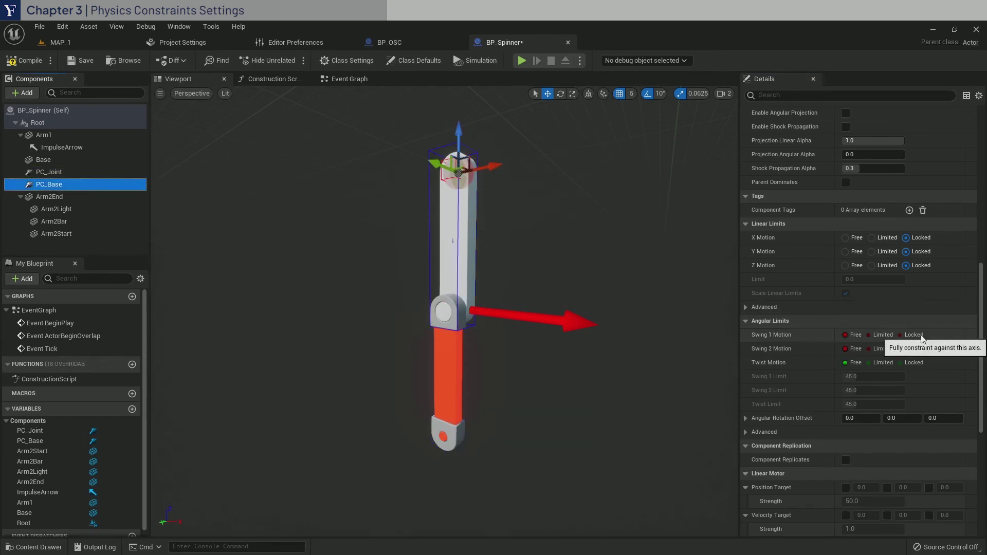
pyautogui.click(920, 337)
pyautogui.click(914, 363)
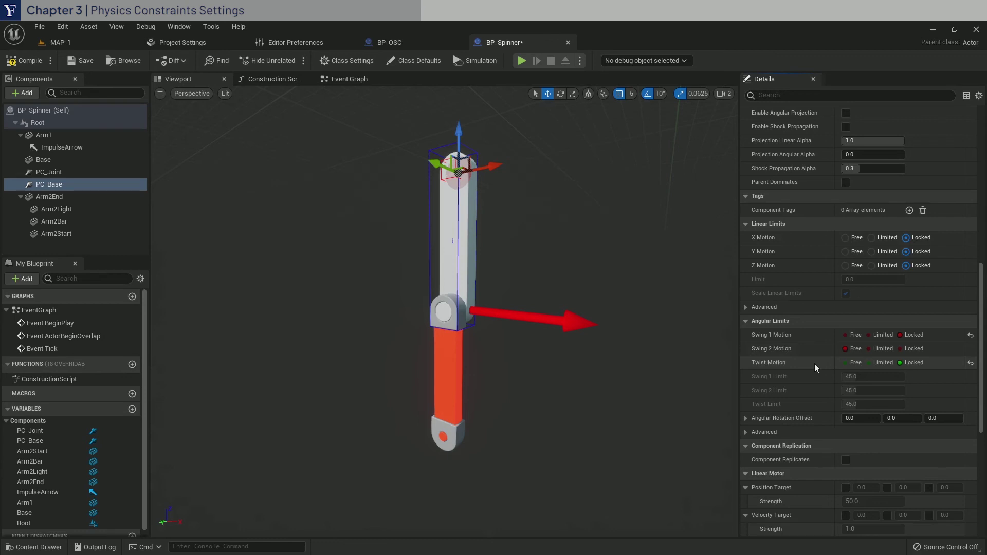
pyautogui.scroll(5, 814, 363)
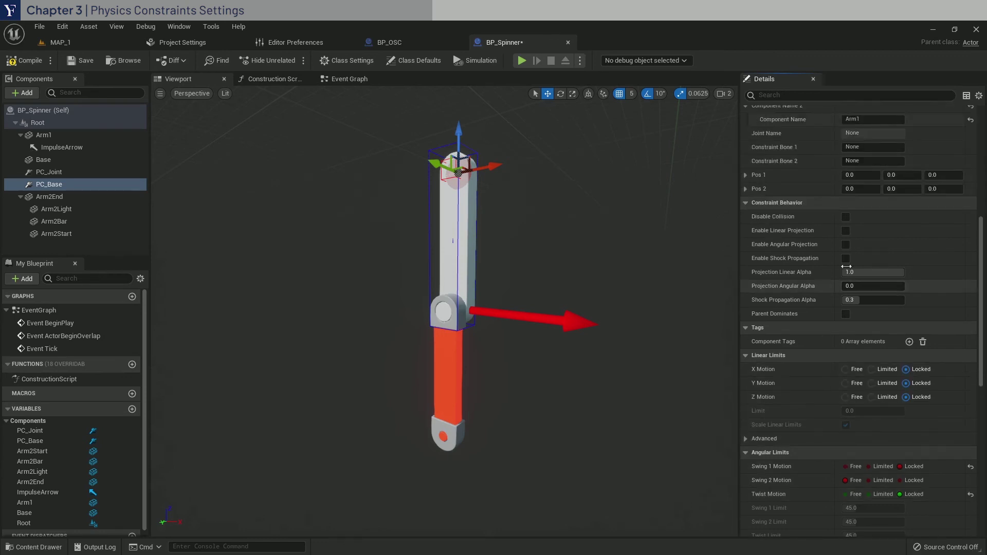
pyautogui.click(846, 216)
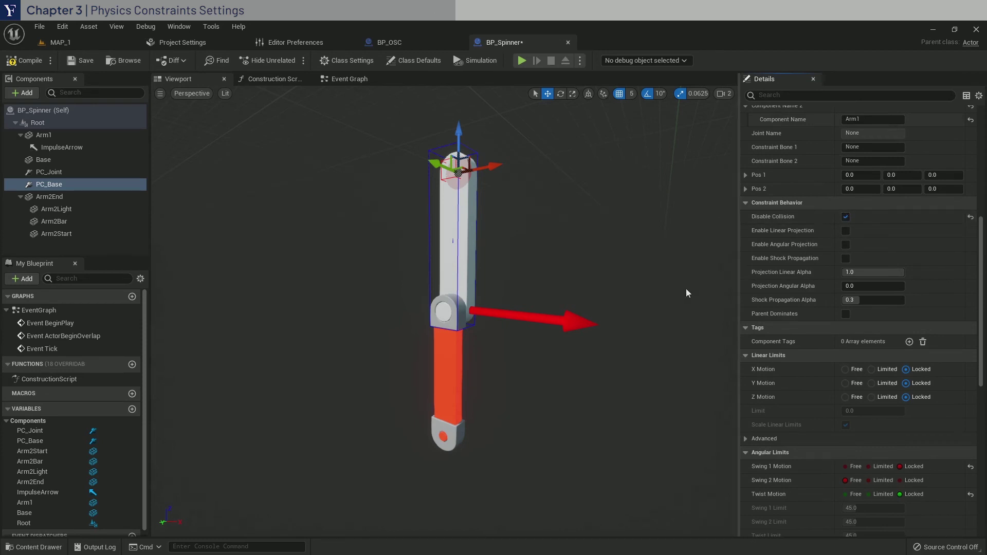
pyautogui.hotkey('ctrl', 's')
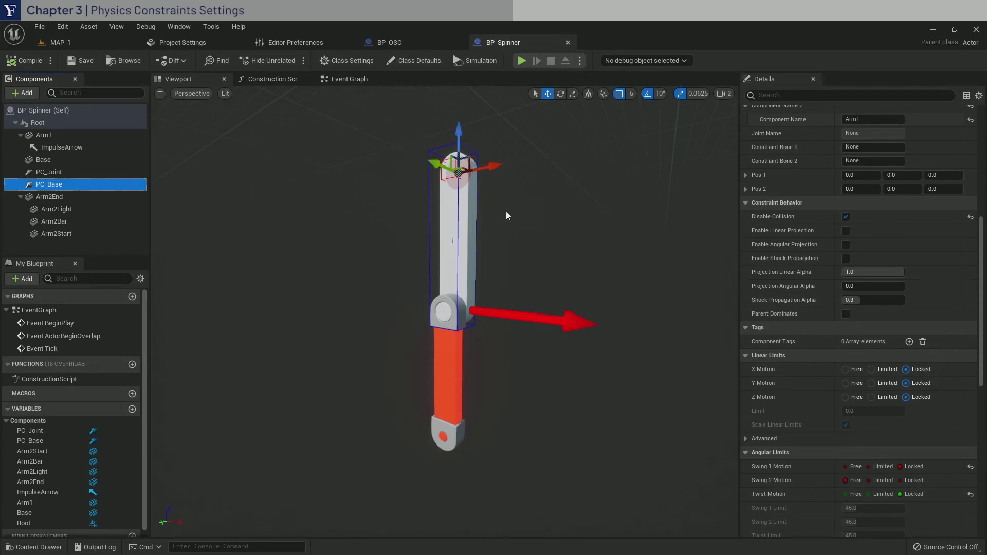
# Set PC_Base's angular drive to Twist and Swing with swing velocity drive at strength 10
pyautogui.scroll(-10, 865, 399)
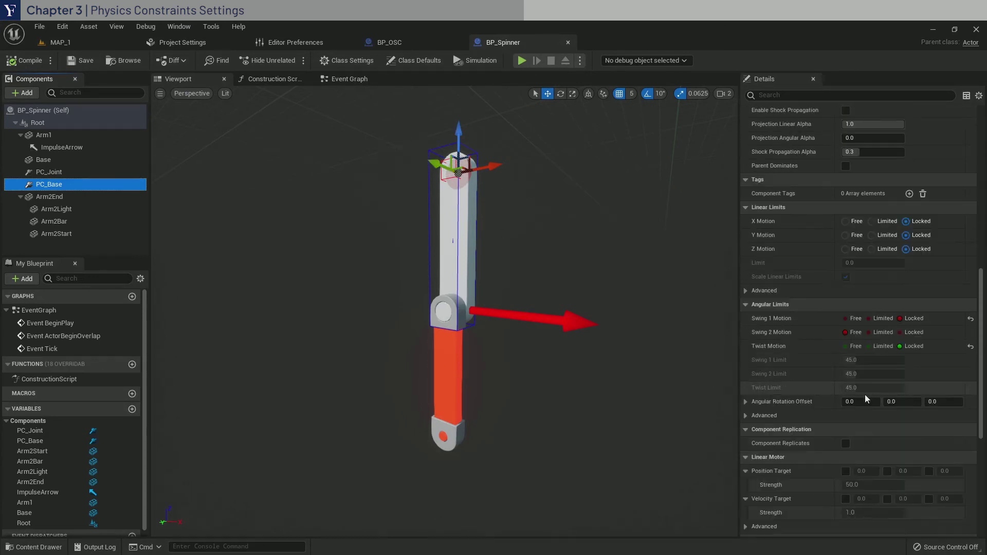
pyautogui.scroll(-5, 864, 399)
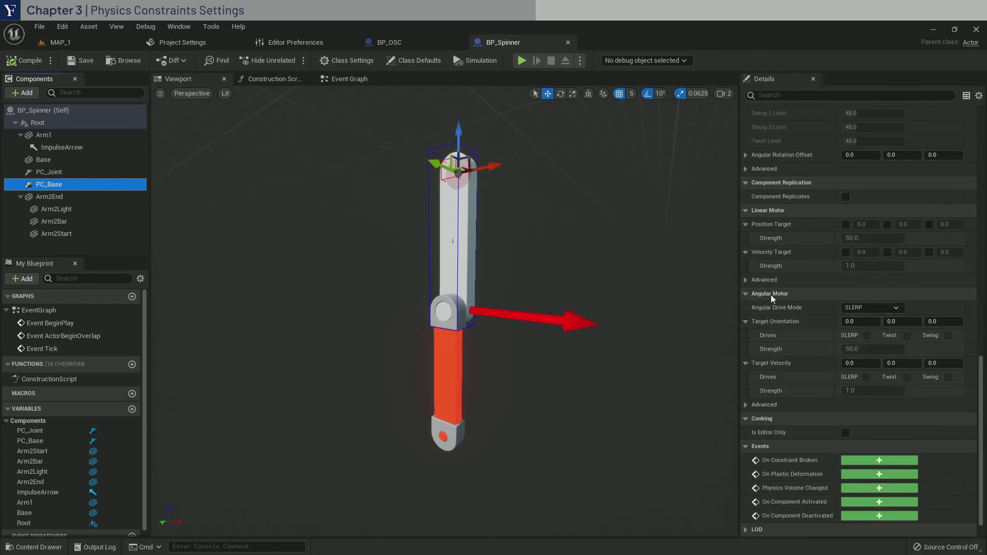
pyautogui.click(858, 309)
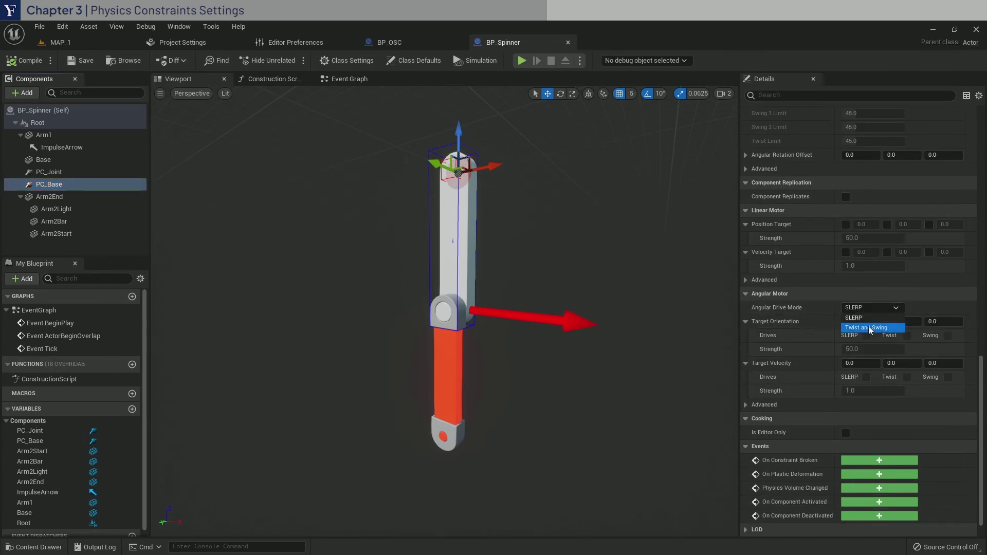
pyautogui.click(868, 326)
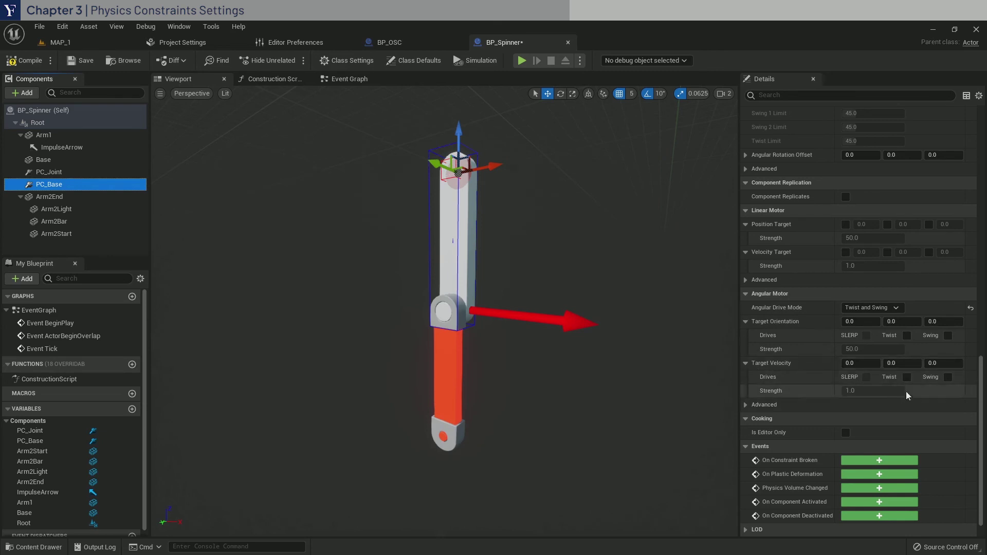
pyautogui.click(947, 377)
pyautogui.click(879, 390)
pyautogui.write('10')
pyautogui.press('Return')
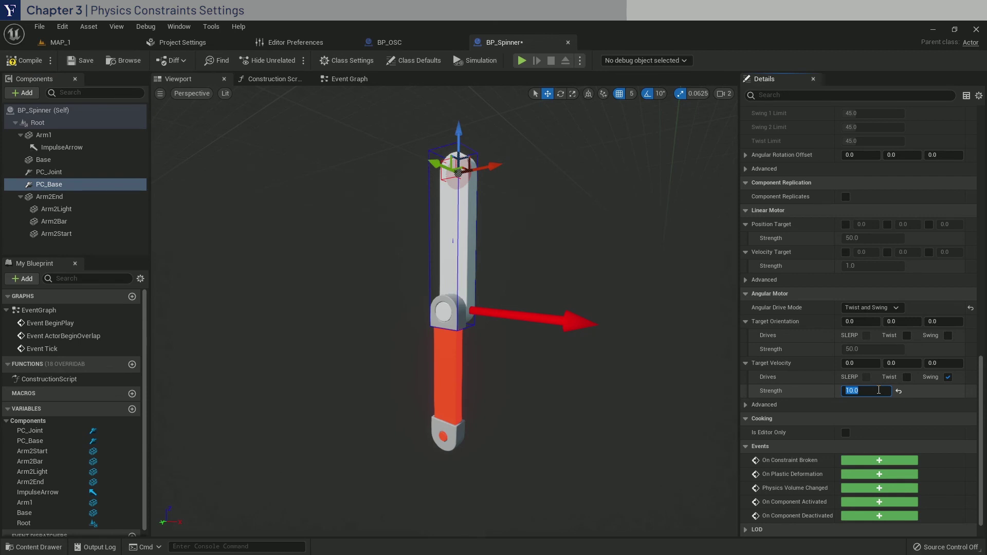
# Give PC_Joint the same Twist and Swing angular drive with swing velocity strength 10
pyautogui.click(84, 172)
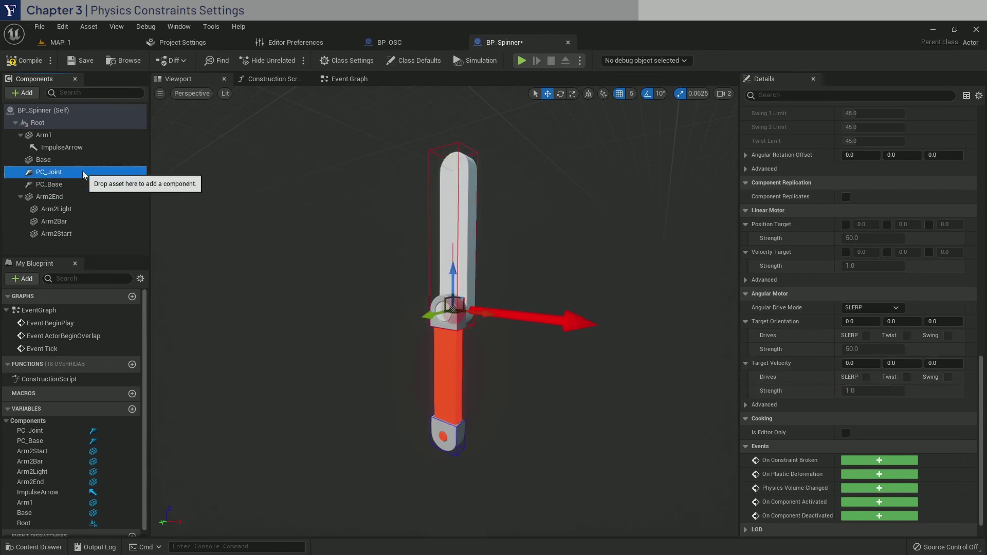
pyautogui.click(869, 308)
pyautogui.click(868, 326)
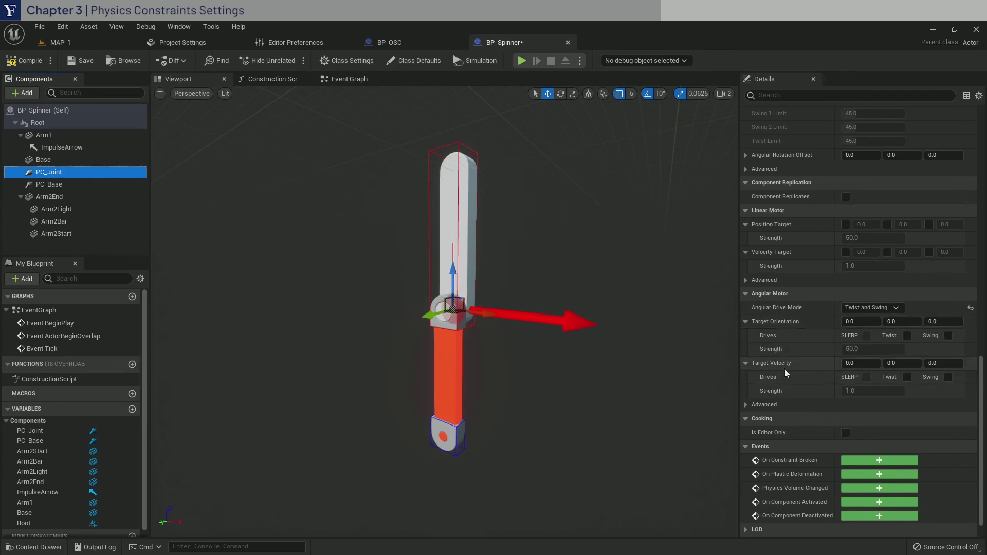
pyautogui.click(947, 376)
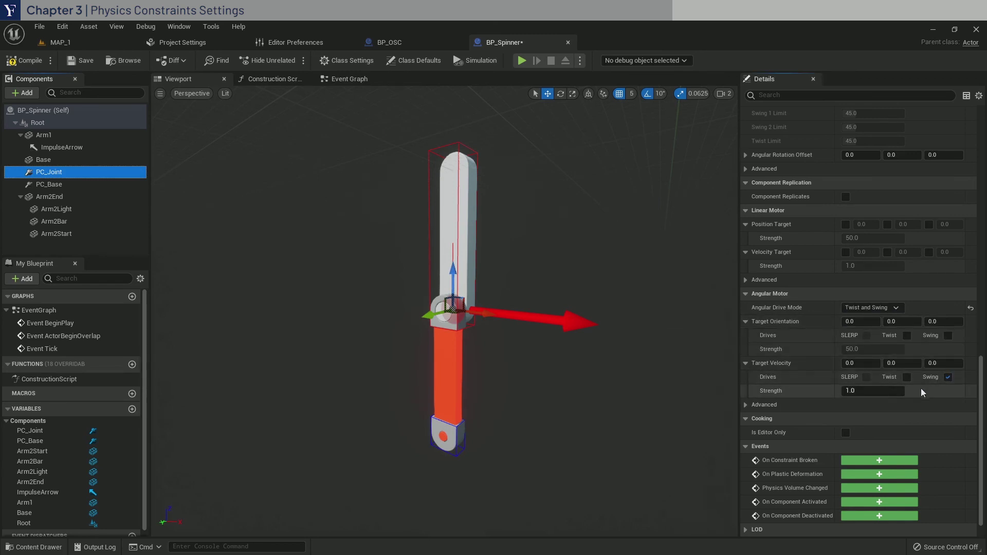
pyautogui.click(878, 390)
pyautogui.write('10')
pyautogui.press('Return')
pyautogui.click(623, 406)
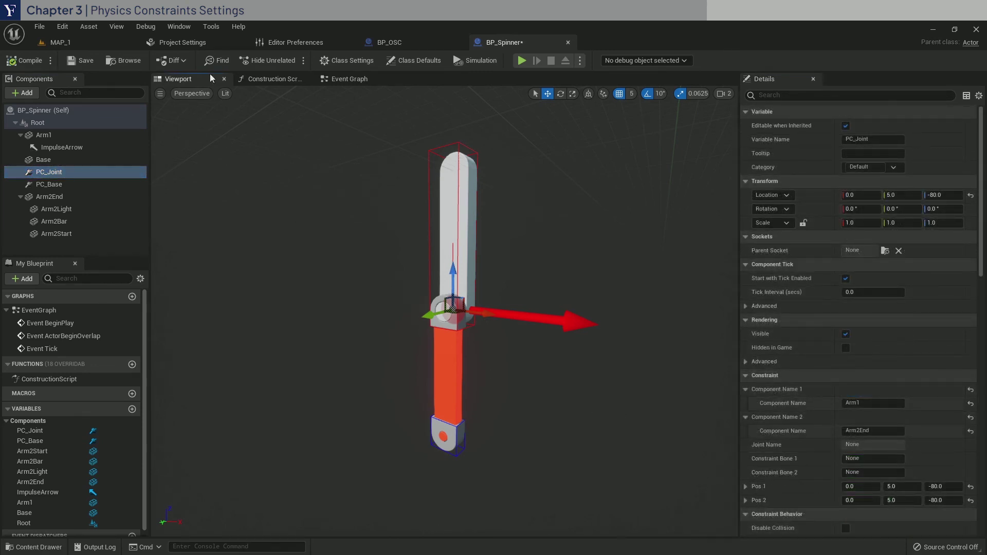
# In the Construction Script, add a PC Base reference driving a Set Angular Velocity Target node
pyautogui.click(274, 79)
pyautogui.click(105, 184)
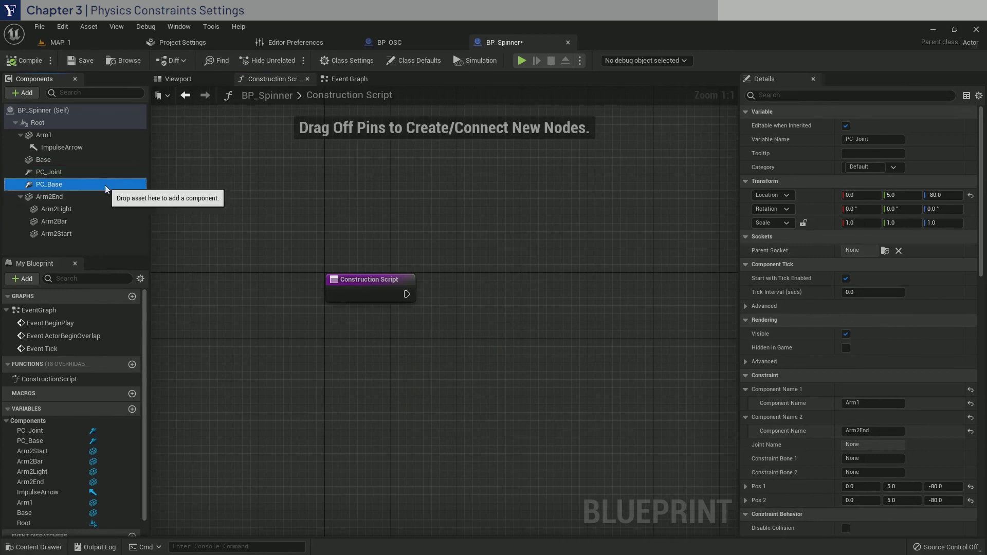
pyautogui.moveTo(84, 184); pyautogui.dragTo(479, 295)
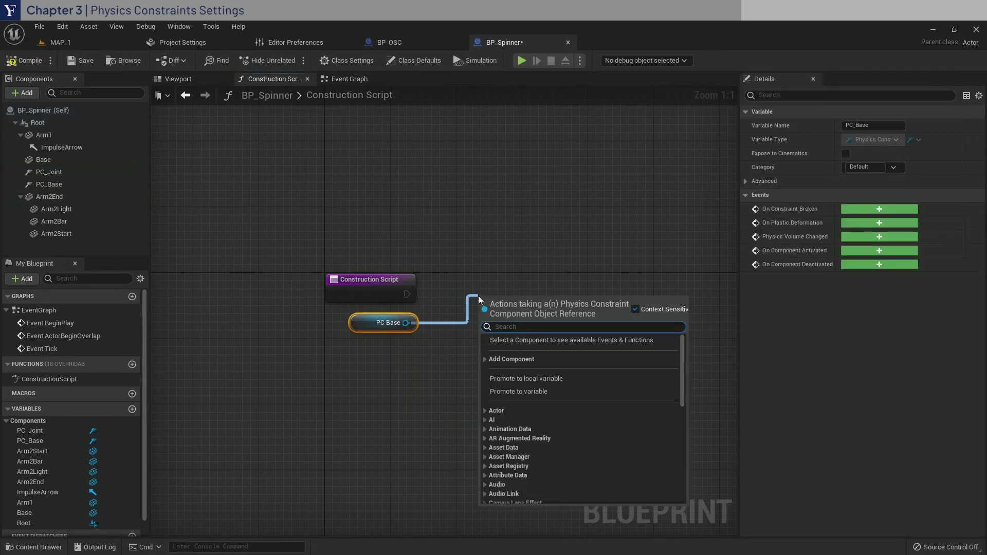
pyautogui.write('set angular')
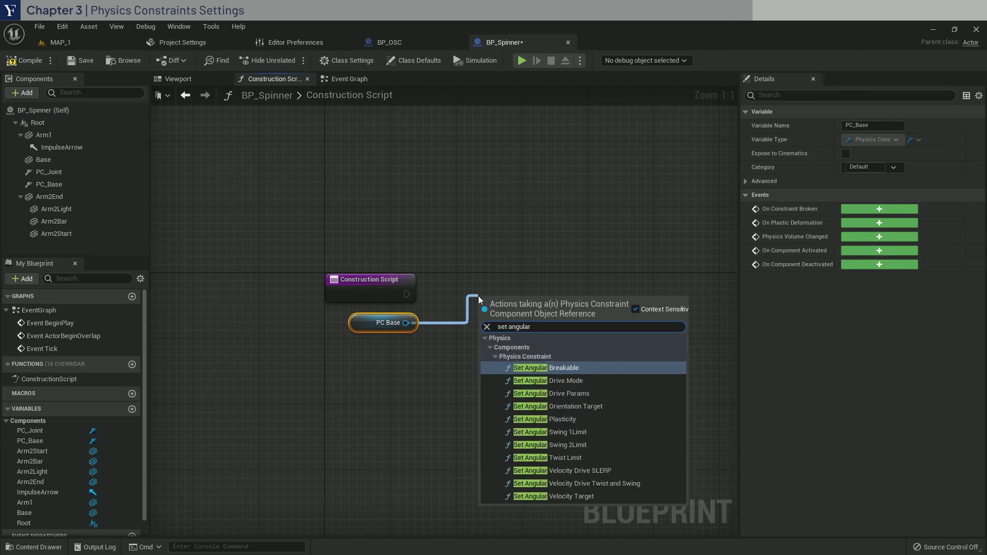
pyautogui.write(' ve')
pyautogui.press('Return')
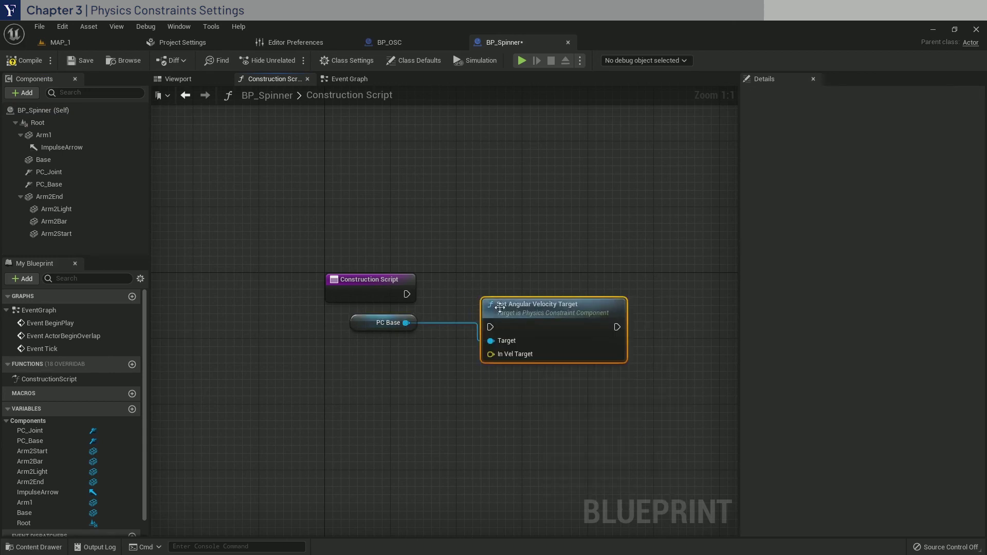
pyautogui.moveTo(509, 311); pyautogui.dragTo(412, 352)
# Feed it a Make Vector with Y 1.5, then compile and save the blueprint
pyautogui.write('make vec')
pyautogui.click(458, 282)
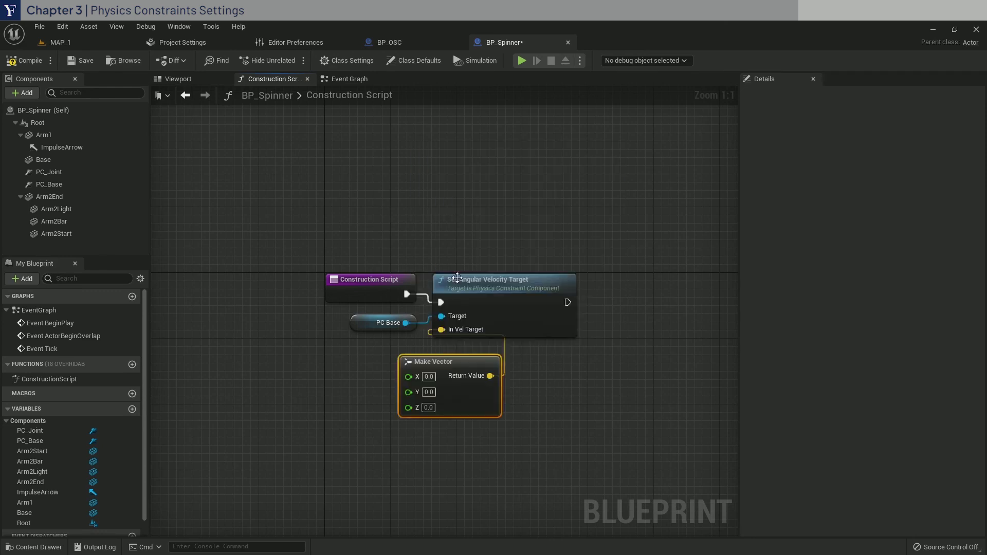
pyautogui.moveTo(460, 378); pyautogui.dragTo(381, 363)
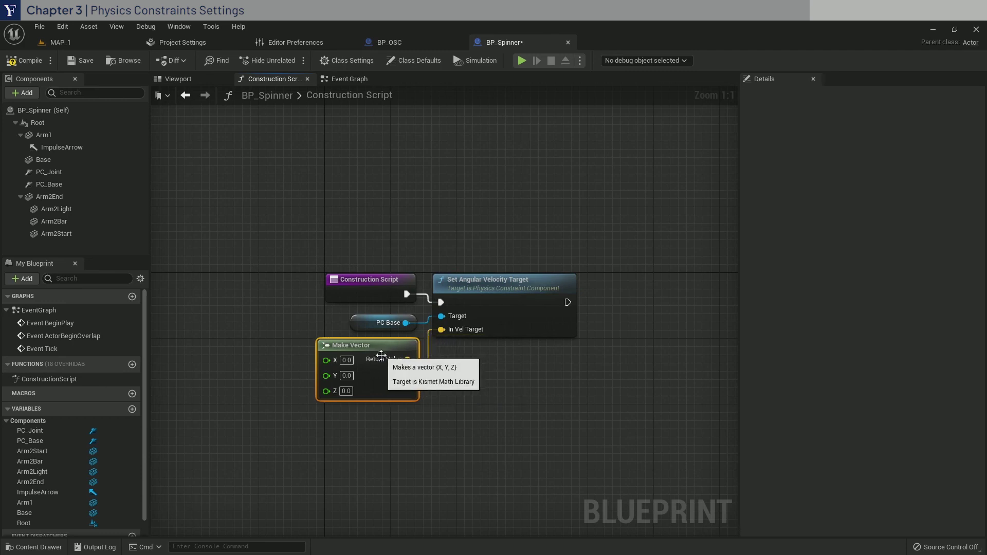
pyautogui.click(352, 376)
pyautogui.write('1.5')
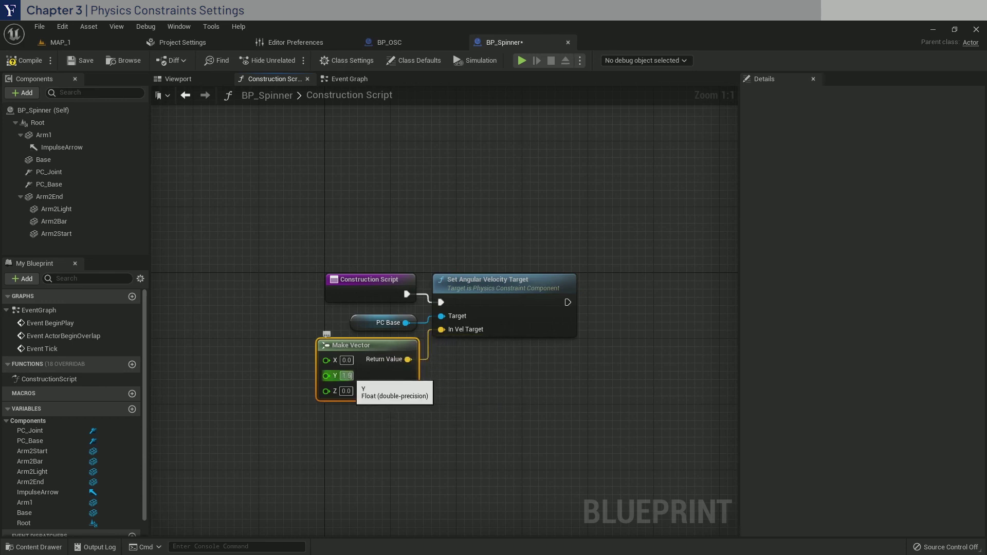
pyautogui.click(476, 396)
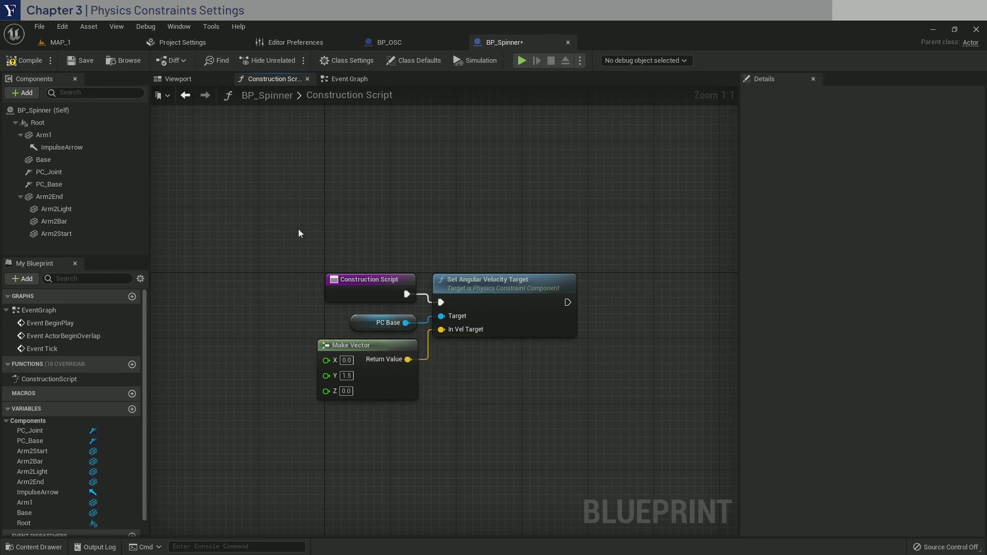
pyautogui.click(22, 63)
pyautogui.click(74, 65)
pyautogui.click(203, 79)
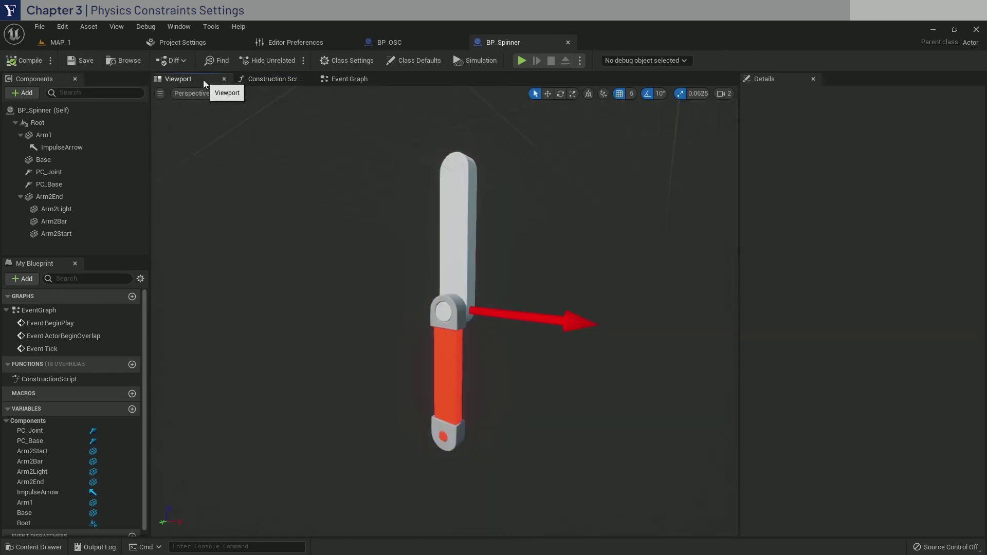
pyautogui.click(485, 64)
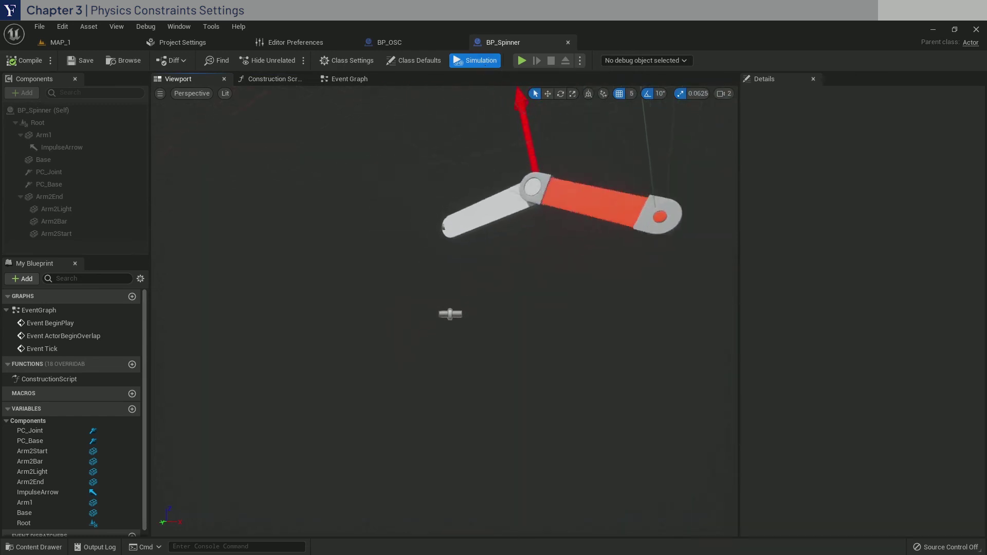
pyautogui.moveTo(553, 219); pyautogui.dragTo(554, 185, button='right')
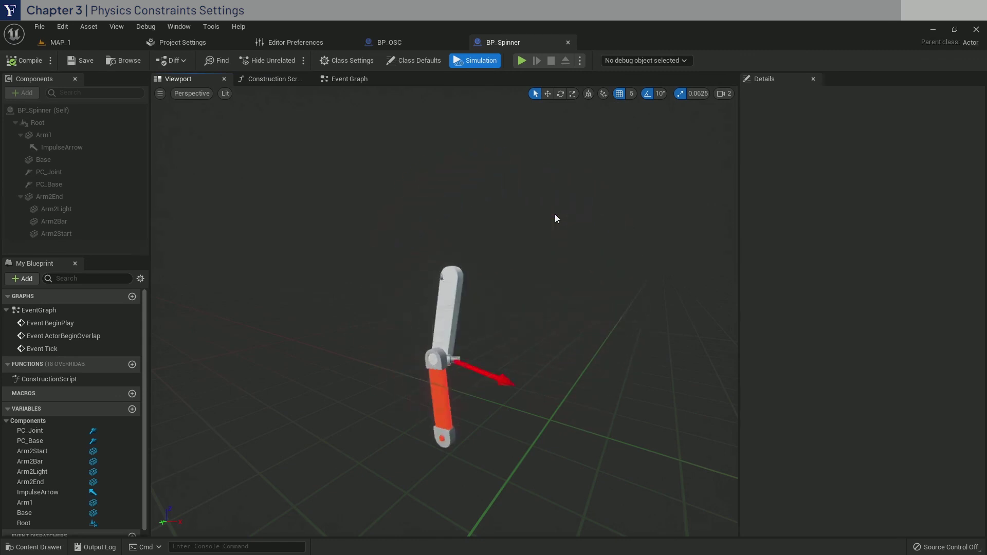
pyautogui.click(469, 61)
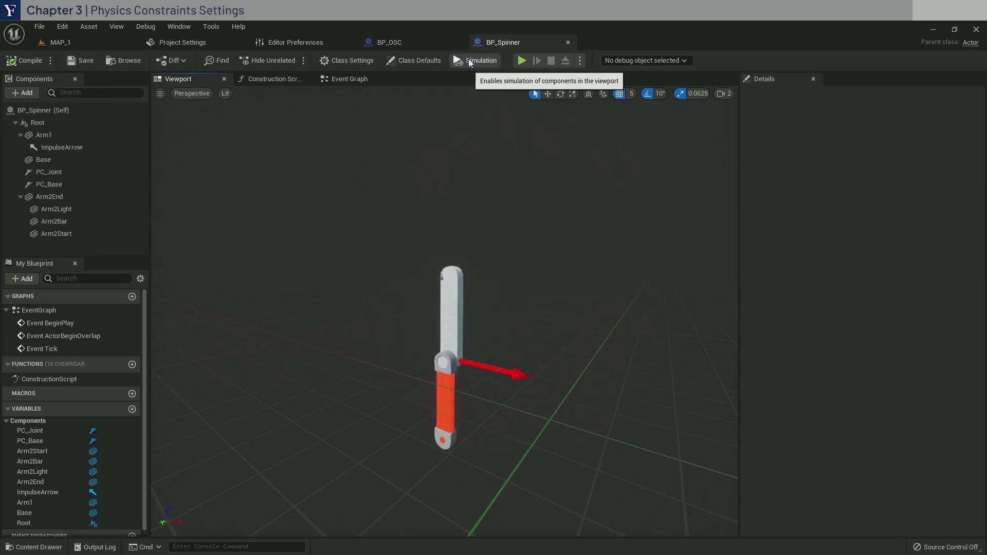
pyautogui.click(290, 79)
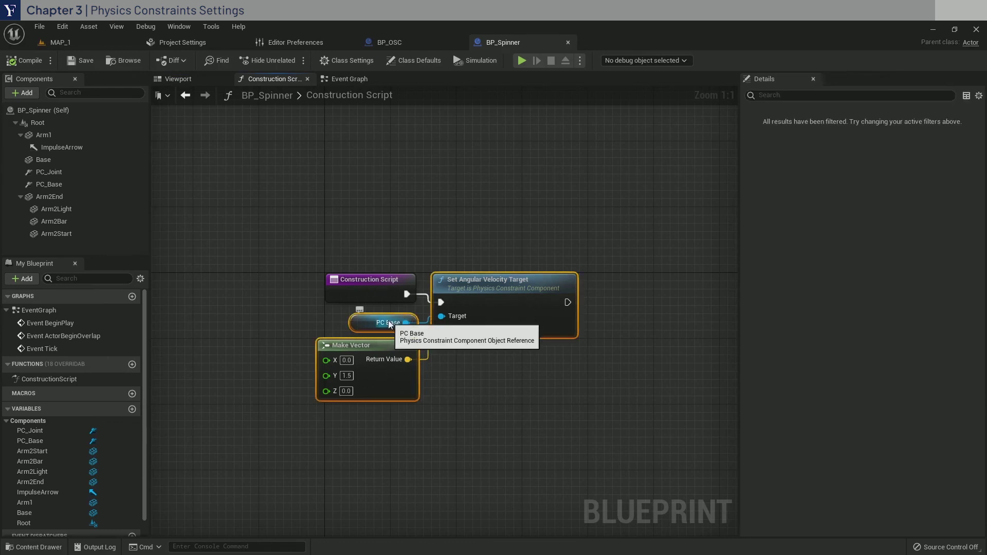
# Delete all angular velocity nodes from the Construction Script, then compile and save BP_Spinner
pyautogui.hotkey('ctrl', 'a')
pyautogui.press('Delete')
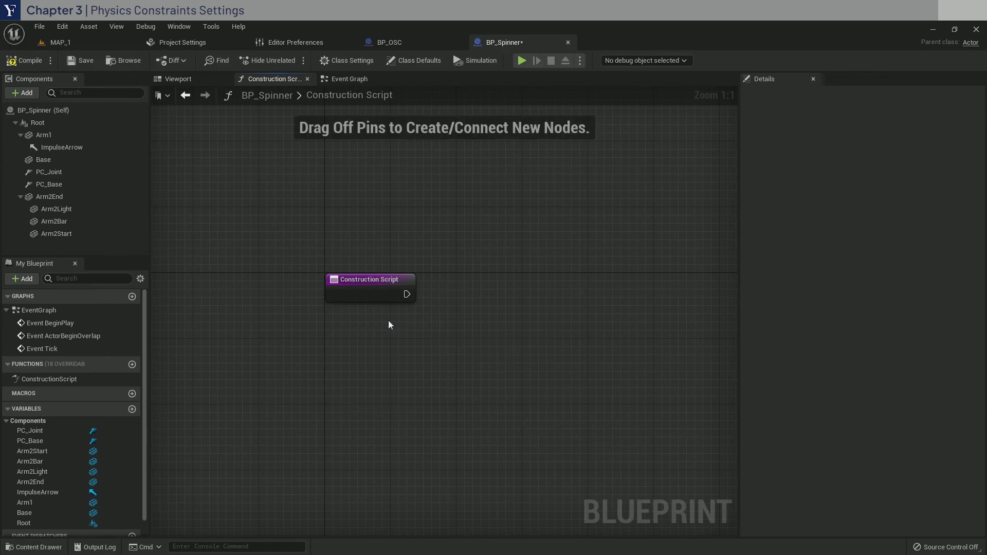
pyautogui.click(29, 65)
pyautogui.click(81, 62)
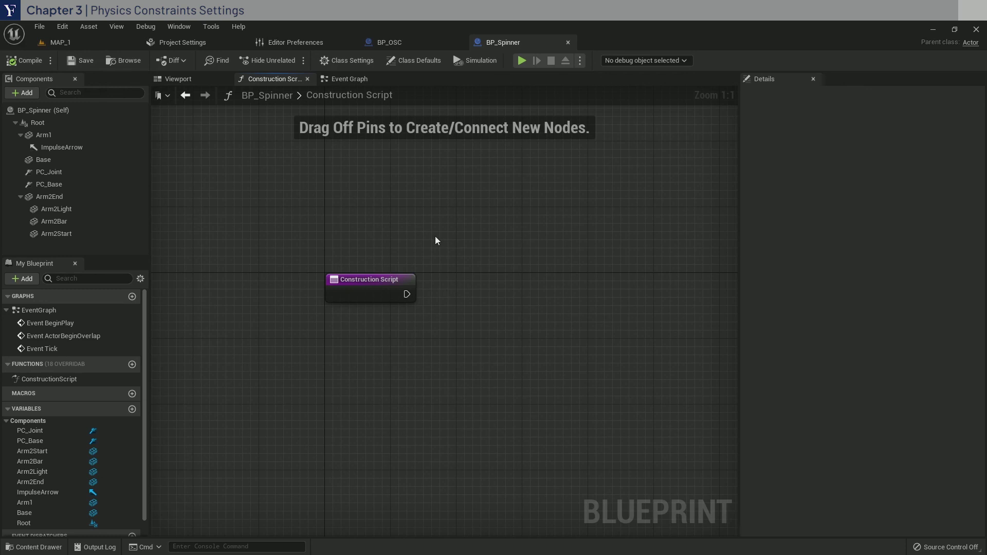